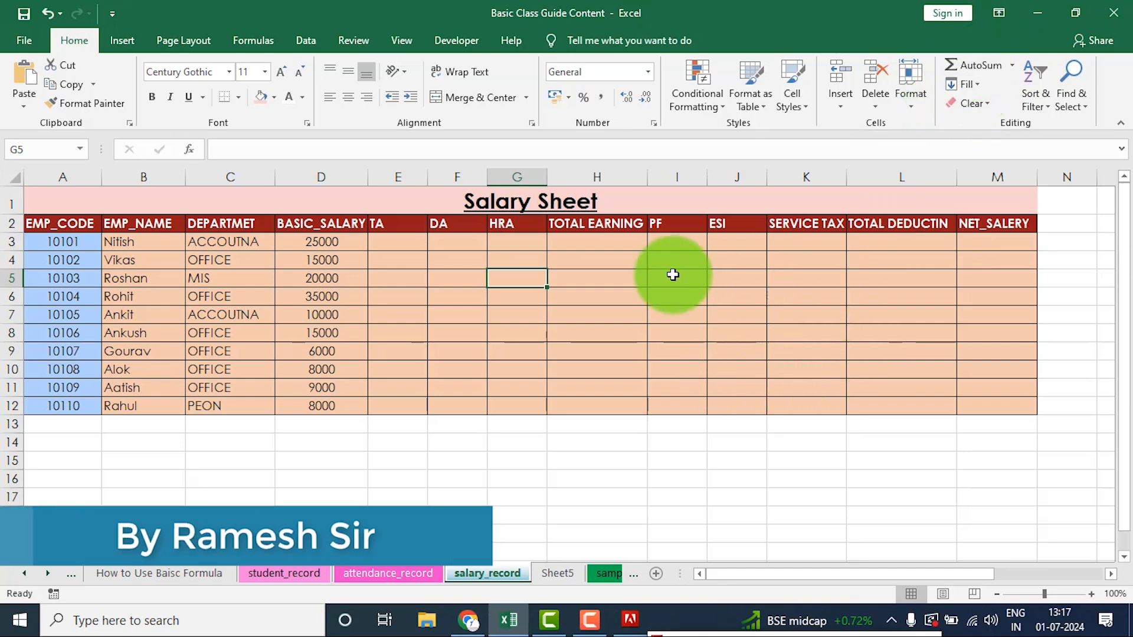
# Examine the employee code, name, department and basic salary columns of the salary sheet.
pyautogui.click(605, 462)
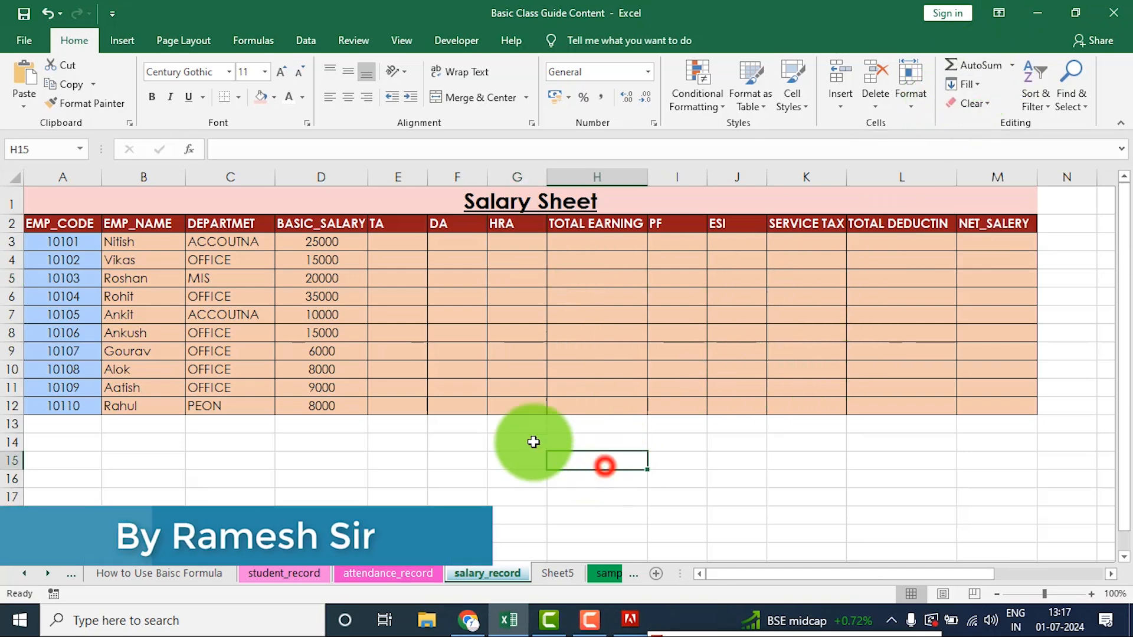
pyautogui.moveTo(61, 242); pyautogui.dragTo(65, 406)
pyautogui.click(126, 239)
pyautogui.moveTo(142, 275); pyautogui.dragTo(154, 438)
pyautogui.moveTo(249, 266); pyautogui.dragTo(254, 437)
pyautogui.click(333, 263)
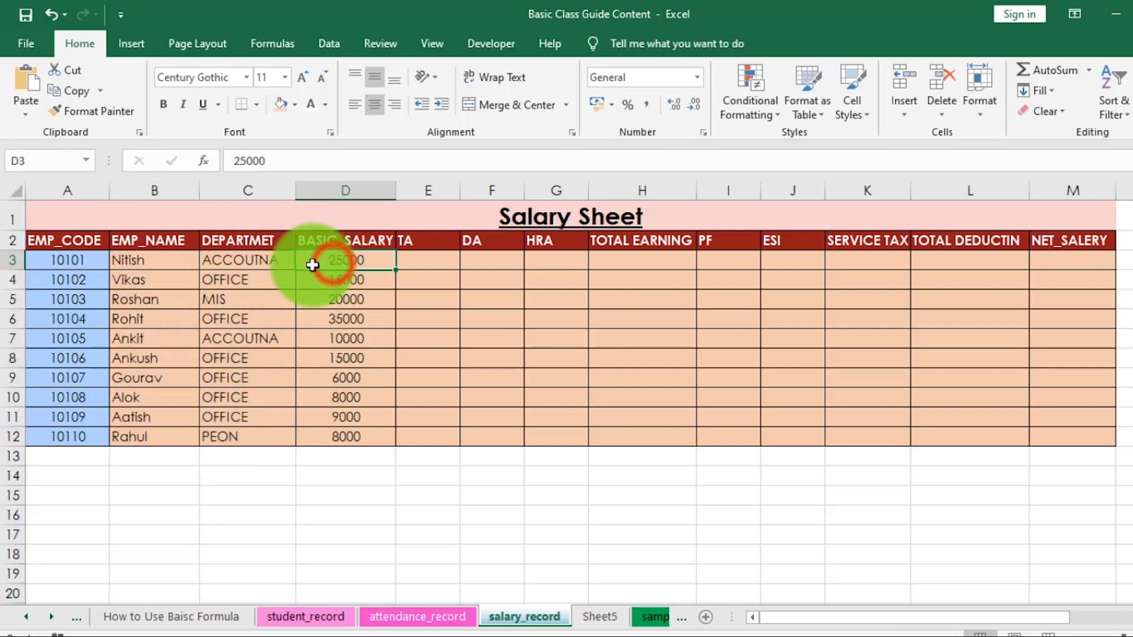
pyautogui.moveTo(356, 261); pyautogui.dragTo(349, 437)
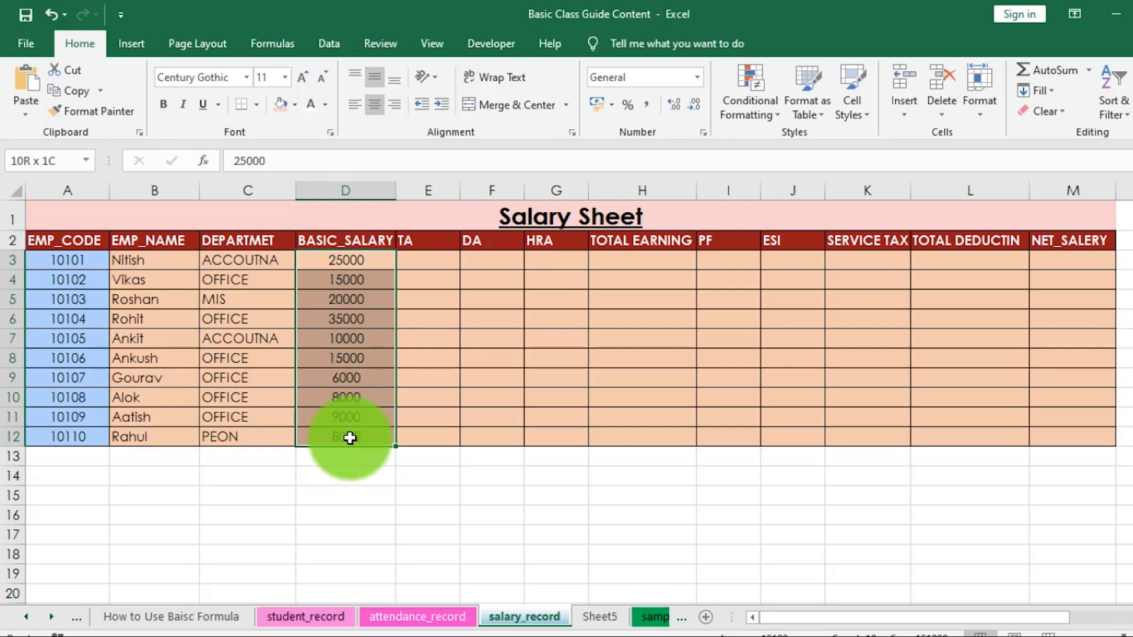
pyautogui.moveTo(350, 438); pyautogui.dragTo(350, 438)
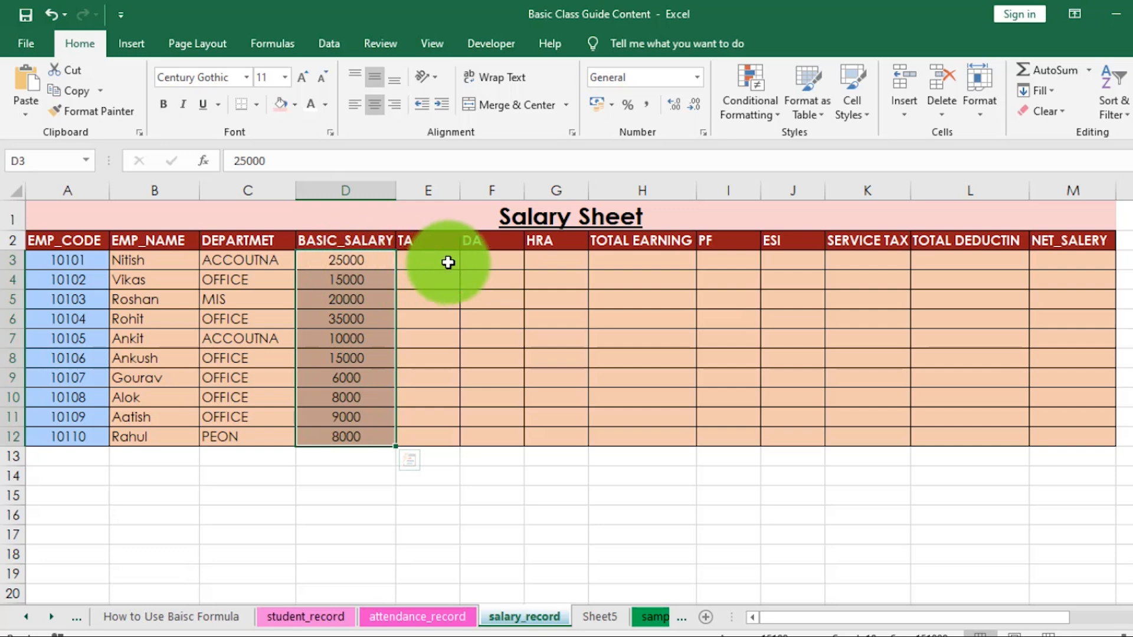
# Examine the empty allowance, total earning and deduction columns, from TA through the total deduction column.
pyautogui.click(424, 260)
pyautogui.click(485, 262)
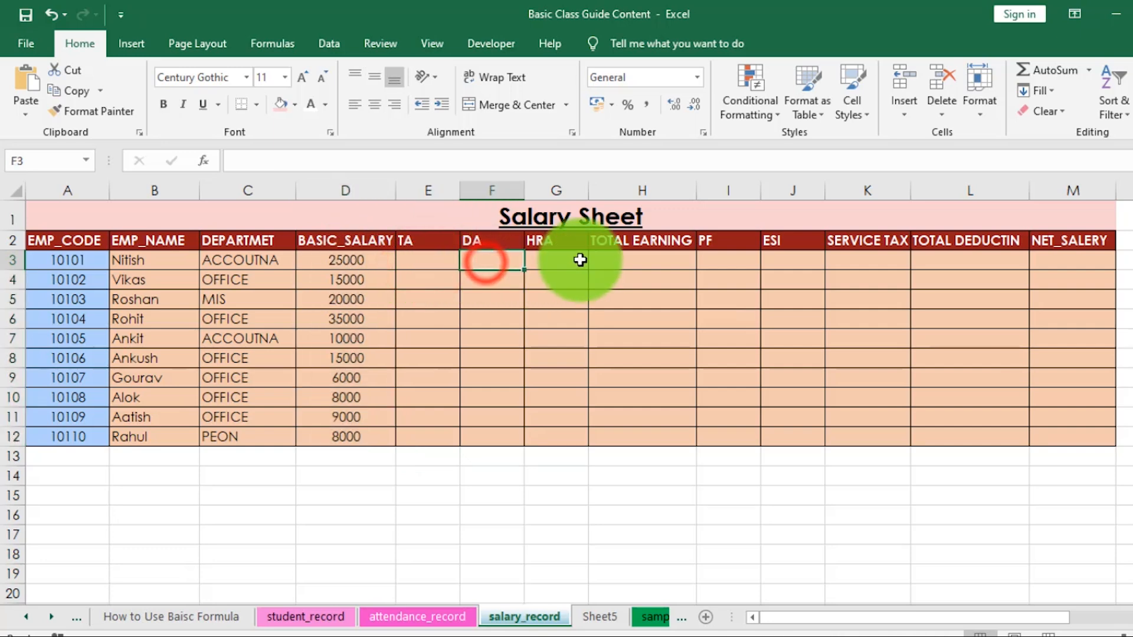
pyautogui.click(572, 259)
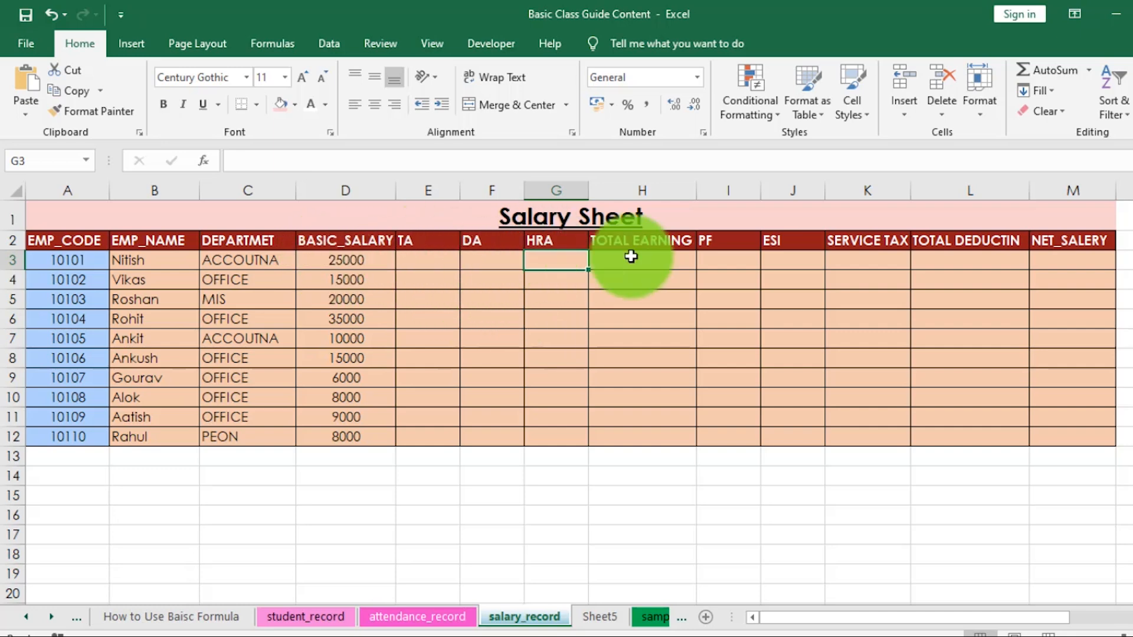
pyautogui.moveTo(645, 258); pyautogui.dragTo(647, 443)
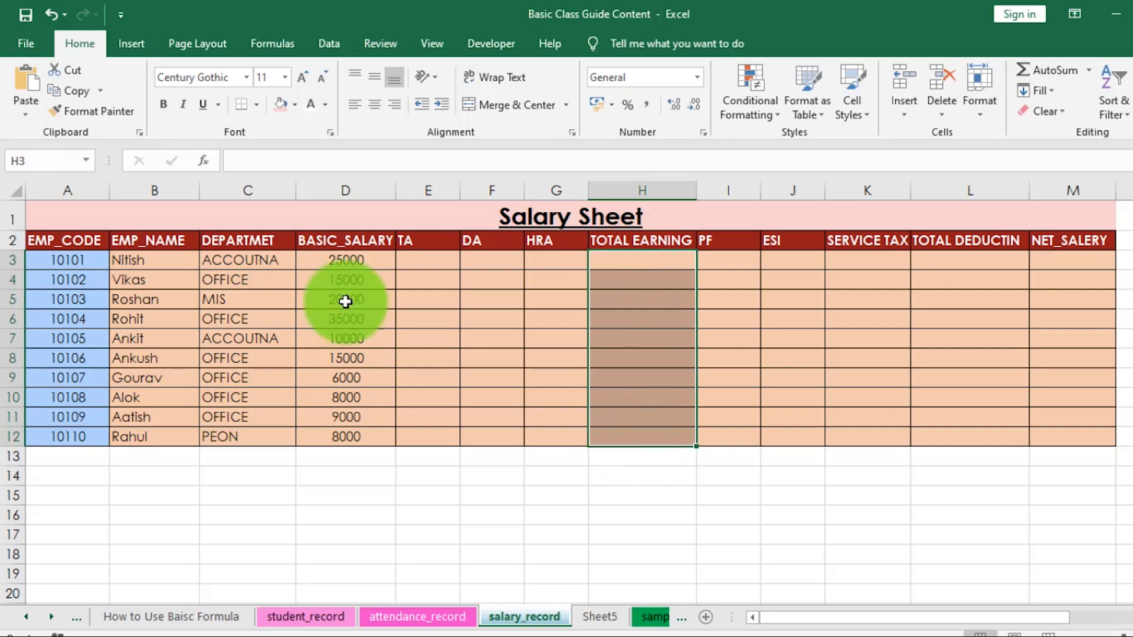
pyautogui.click(758, 317)
pyautogui.moveTo(725, 263); pyautogui.dragTo(731, 436)
pyautogui.moveTo(789, 255); pyautogui.dragTo(787, 430)
pyautogui.moveTo(852, 259); pyautogui.dragTo(847, 431)
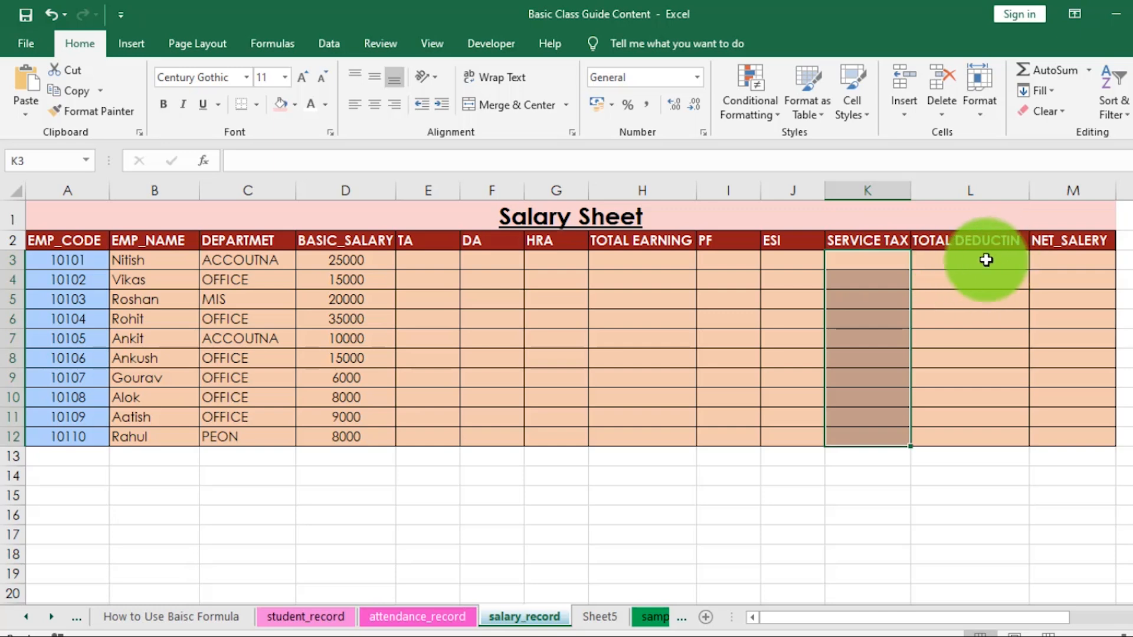
pyautogui.click(960, 262)
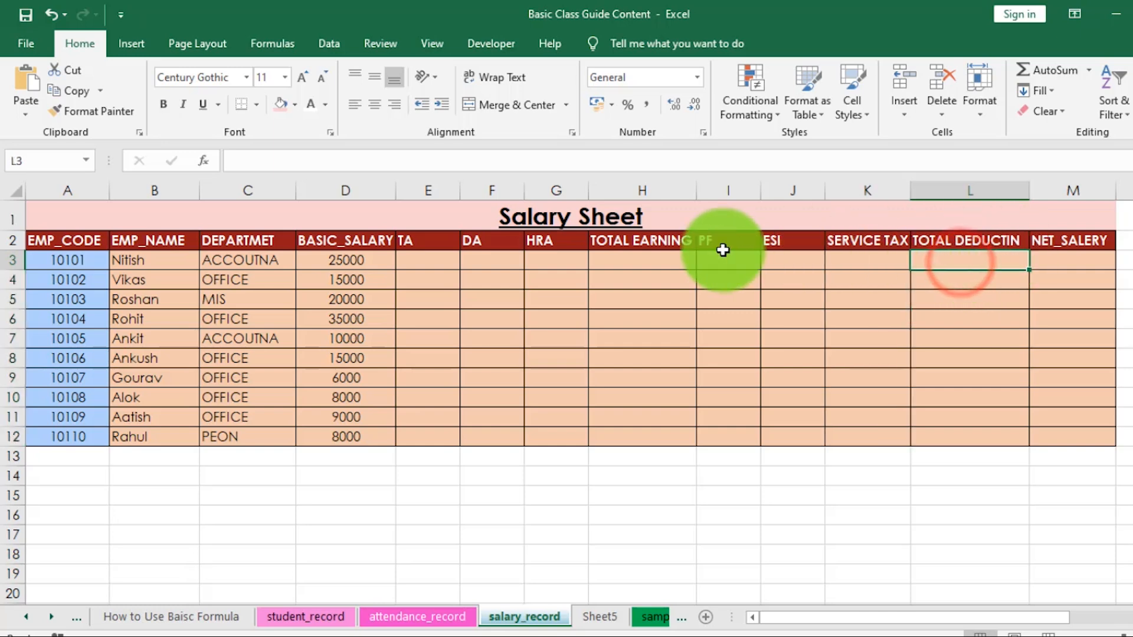
pyautogui.click(739, 242)
pyautogui.moveTo(739, 242); pyautogui.dragTo(961, 245)
# Correct the header in L2 to TOTAL DEDUCTION and autofit column L to its text.
pyautogui.doubleClick(1010, 242)
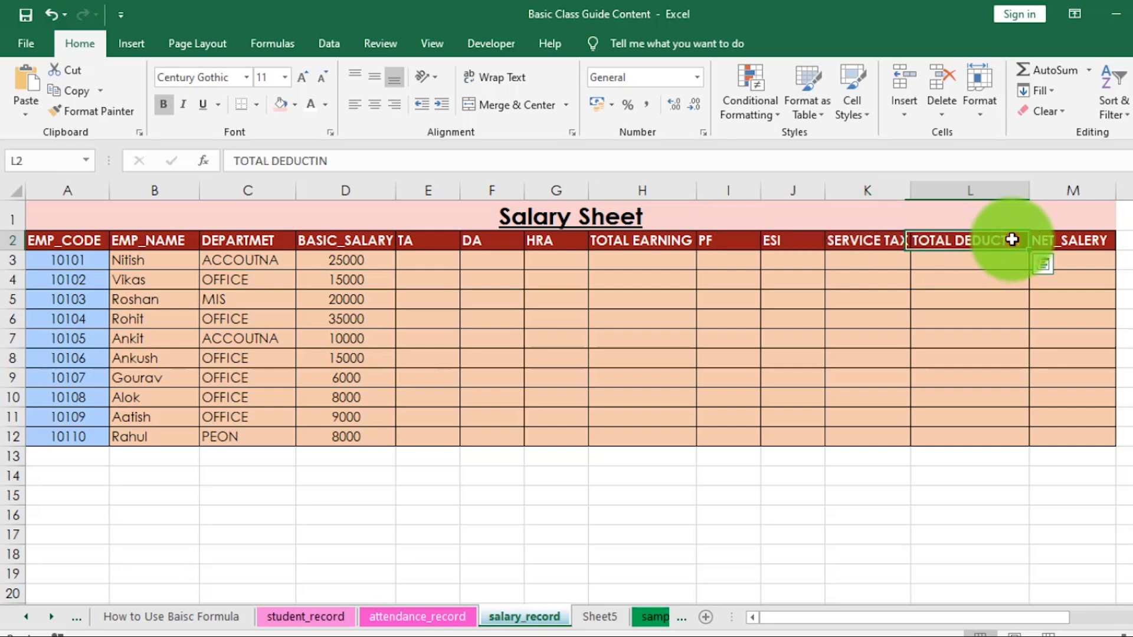
pyautogui.write('O')
pyautogui.press('Return')
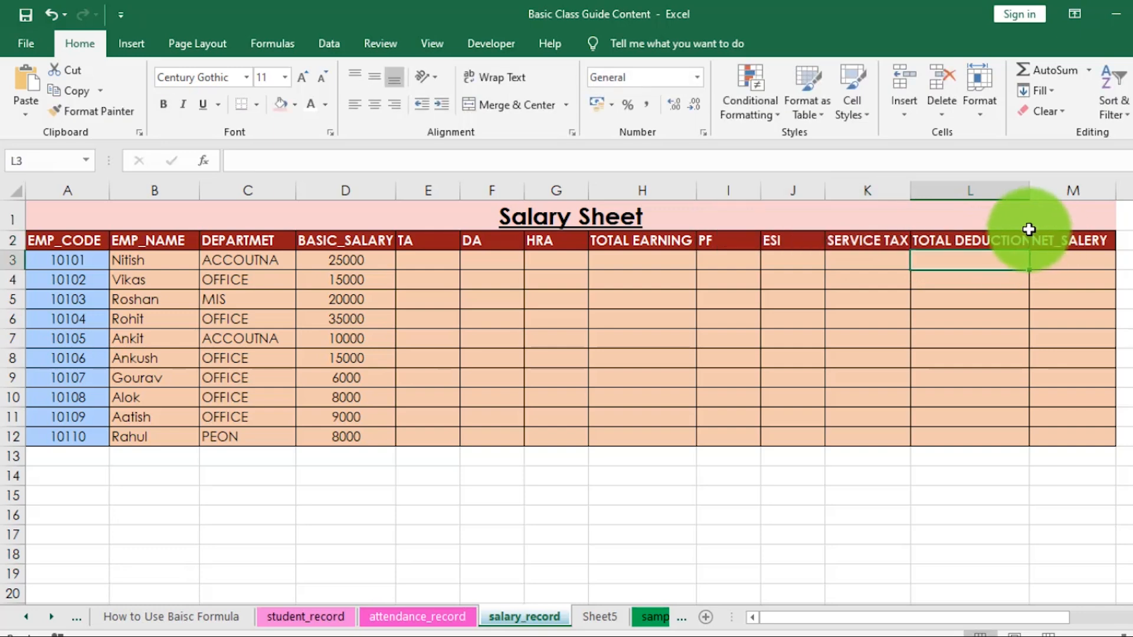
pyautogui.doubleClick(1030, 190)
pyautogui.click(1083, 244)
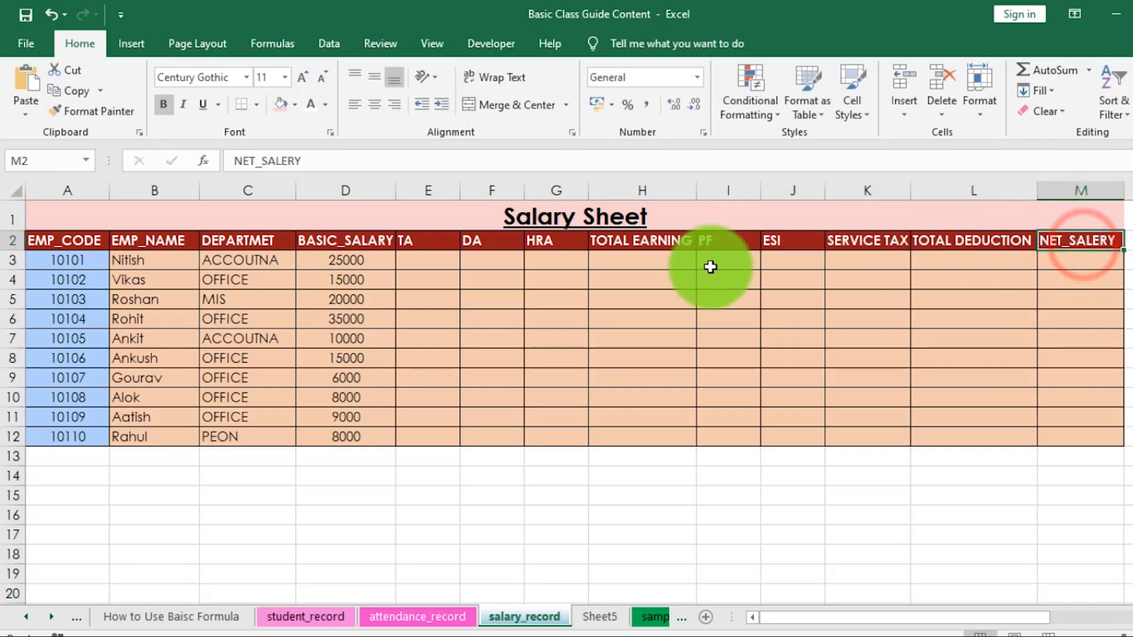
pyautogui.click(631, 260)
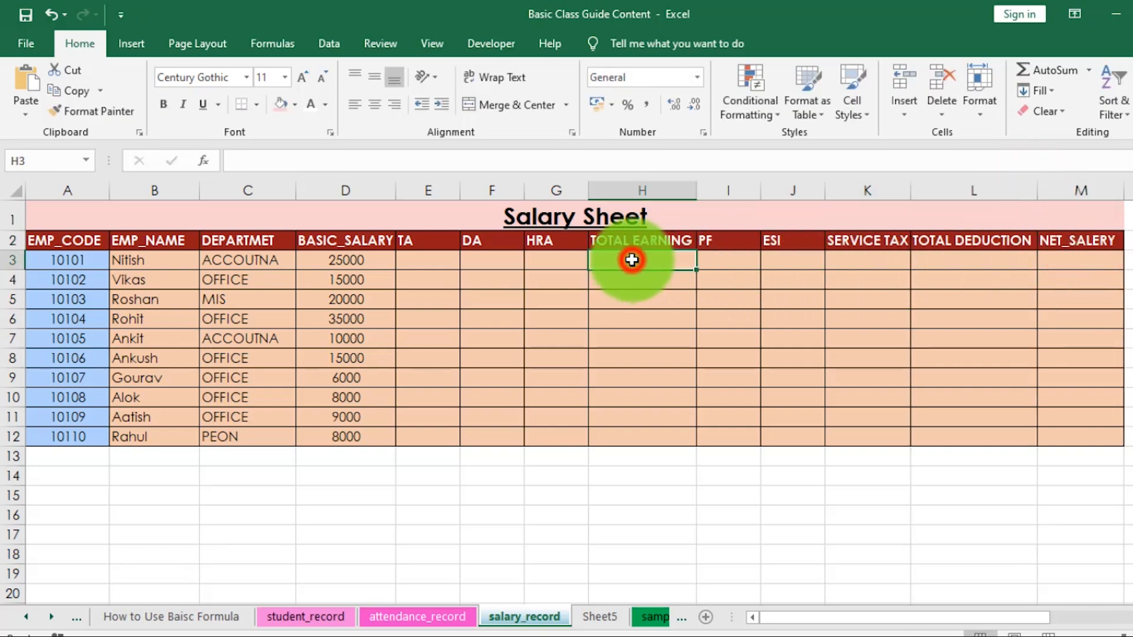
pyautogui.click(1071, 259)
pyautogui.click(561, 316)
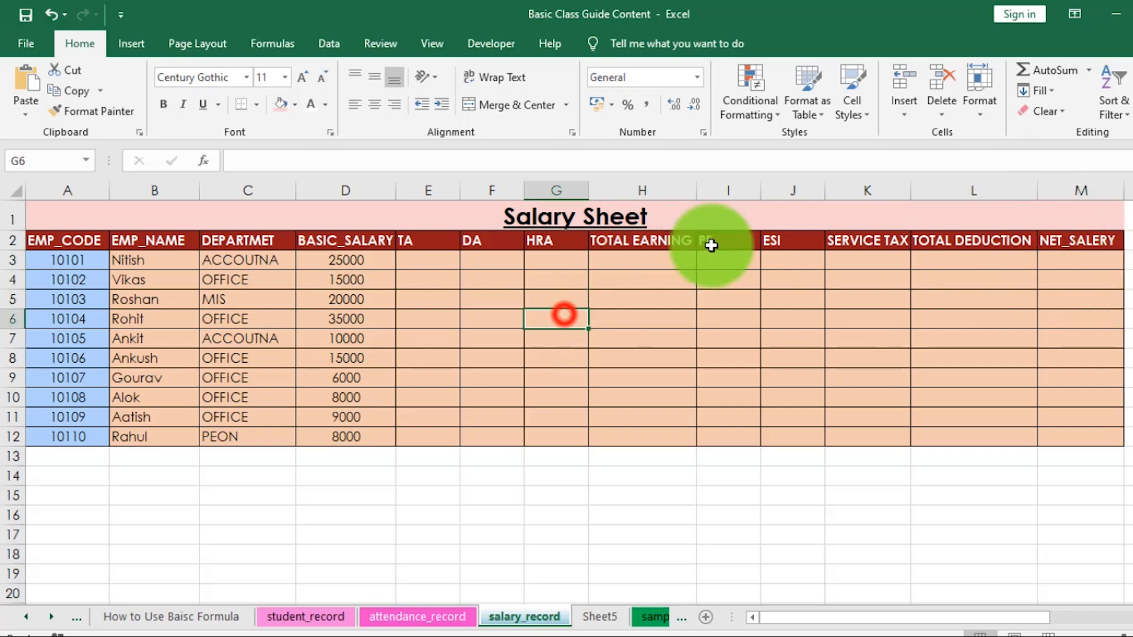
pyautogui.moveTo(355, 264); pyautogui.dragTo(362, 443)
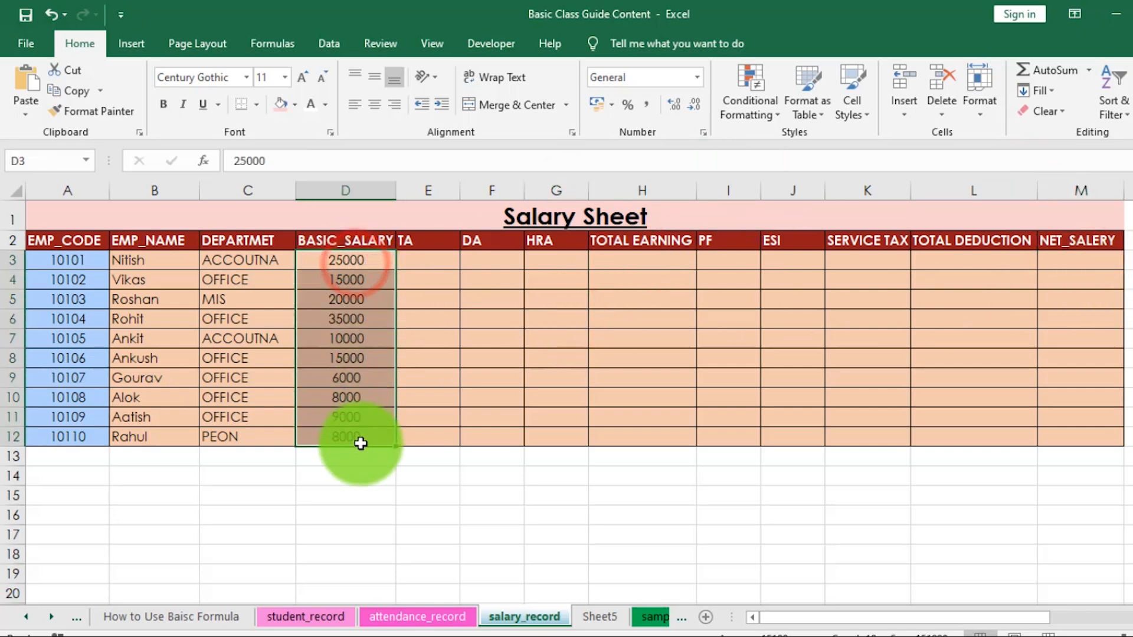
# Calculate TA as 5% of basic salary with =D3*5% in E3 and fill the formula down to E12.
pyautogui.click(424, 257)
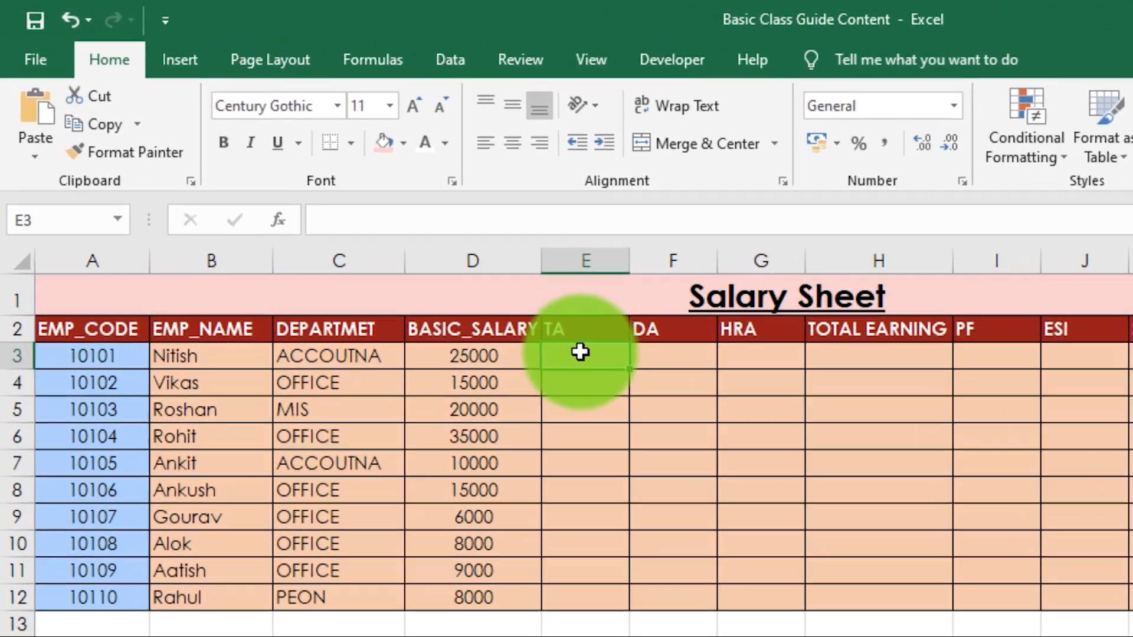
pyautogui.write('=')
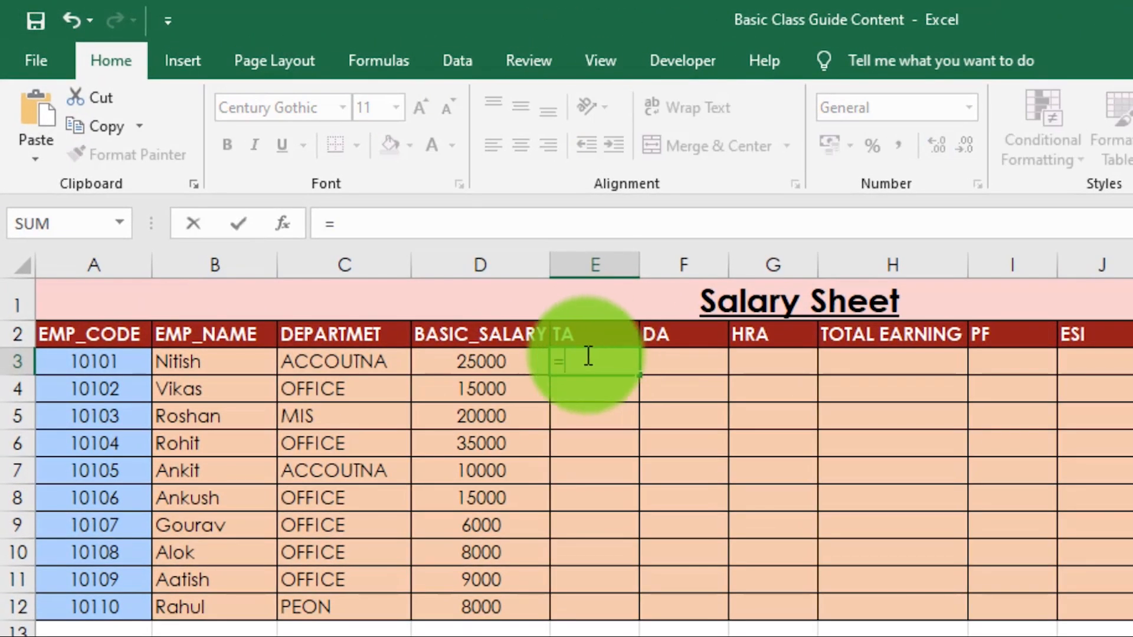
pyautogui.click(457, 360)
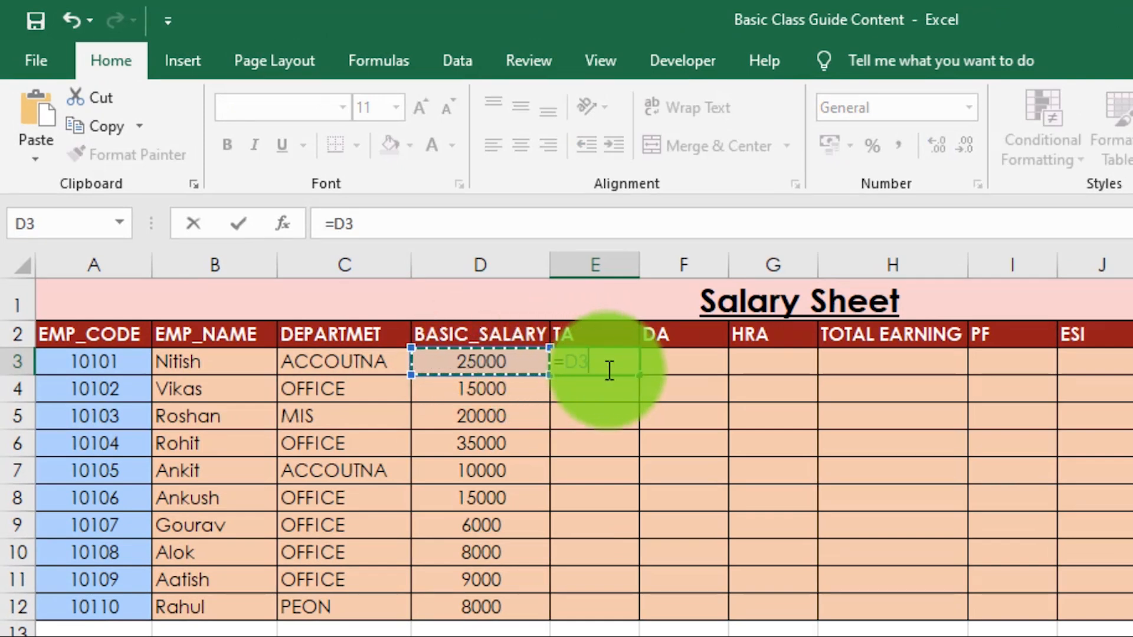
pyautogui.write('5')
pyautogui.press('BackSpace')
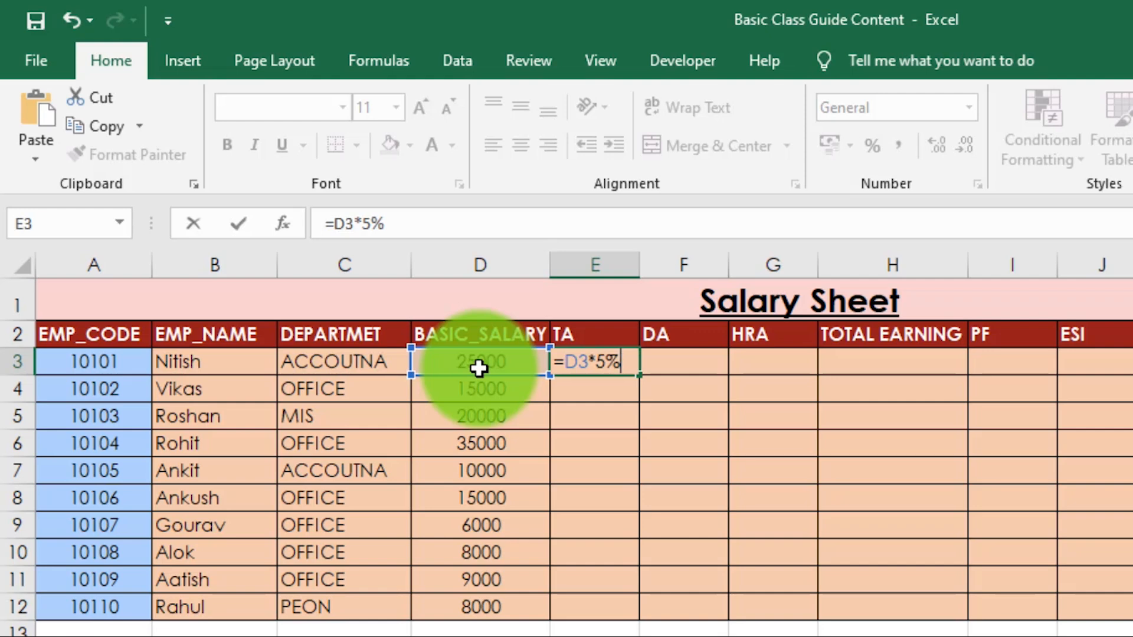
pyautogui.press('Return')
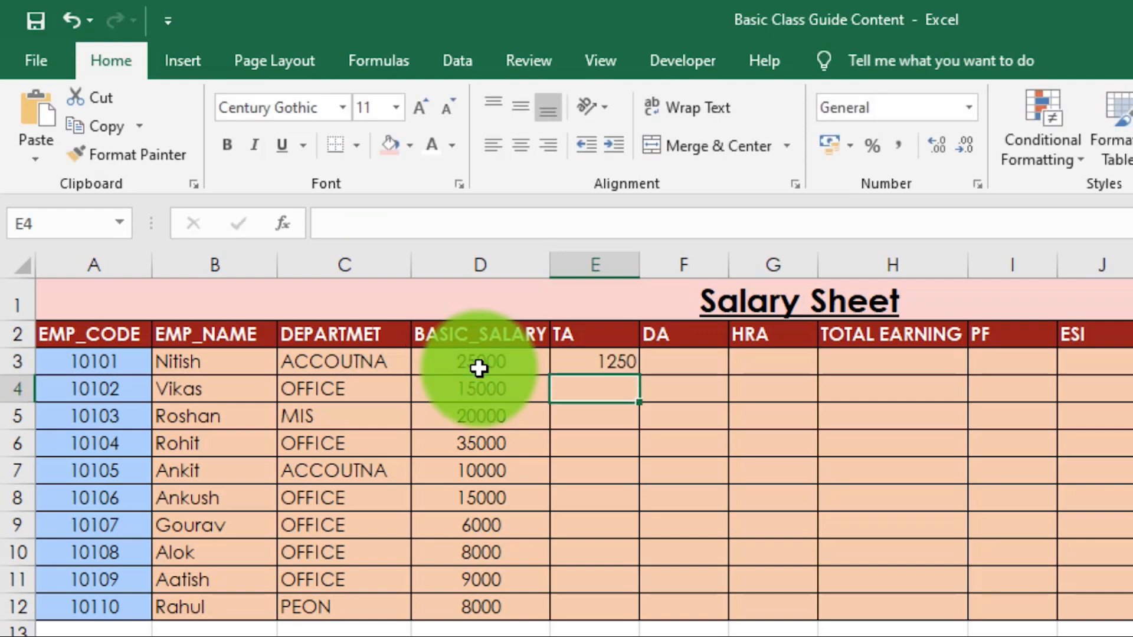
pyautogui.click(595, 361)
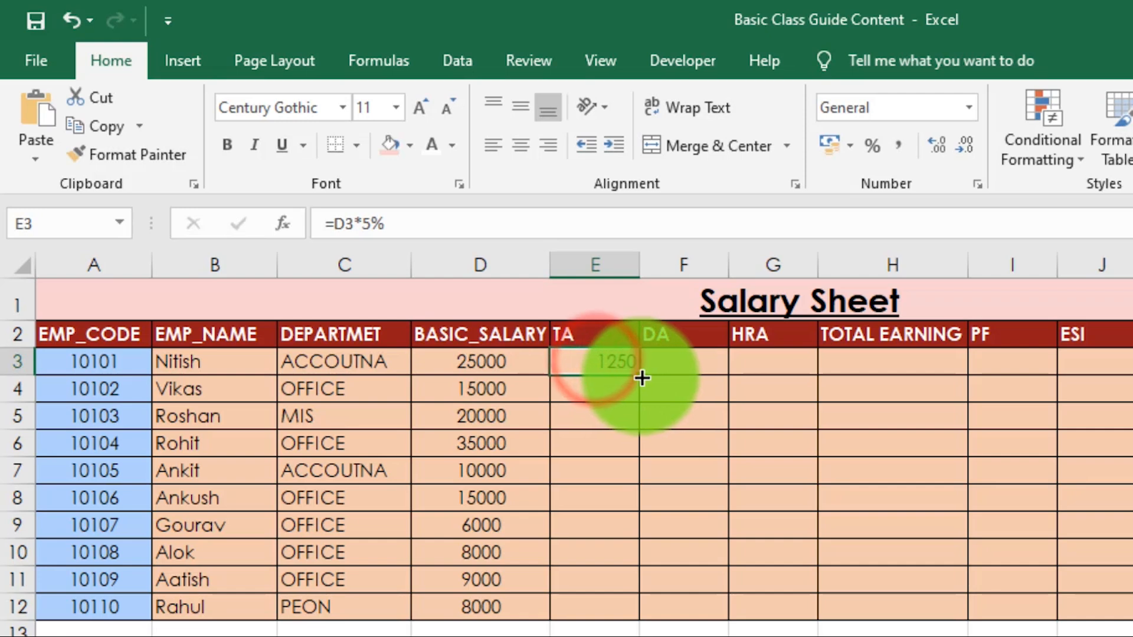
pyautogui.moveTo(639, 375); pyautogui.dragTo(644, 620)
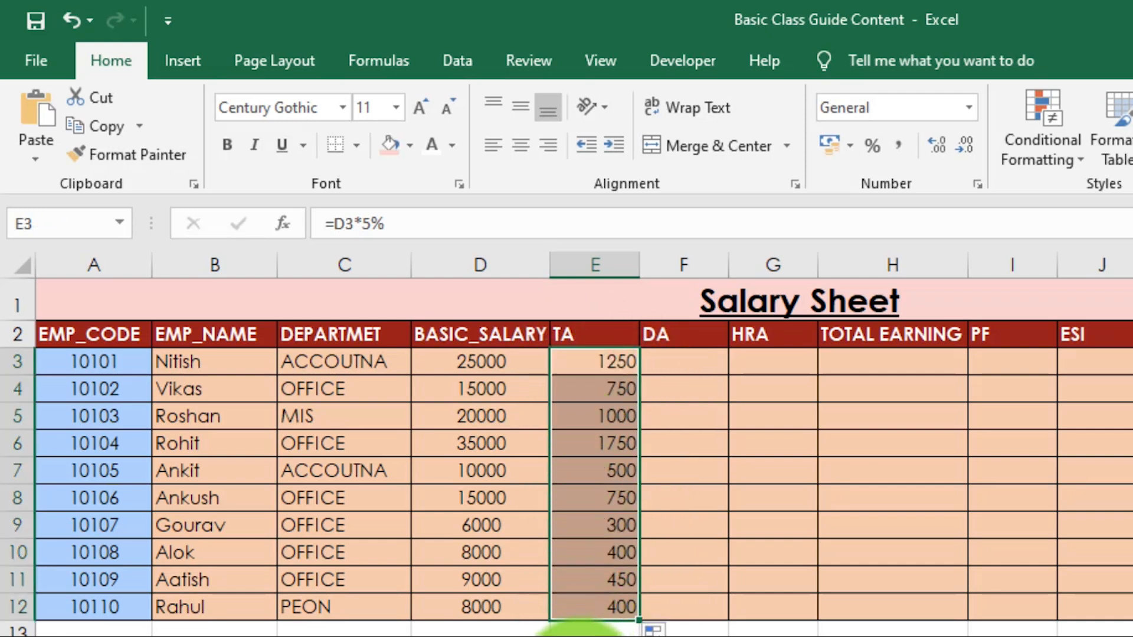
# Calculate DA as 7% of basic salary with =D3*7% in F3 and fill the formula down to F12.
pyautogui.click(686, 364)
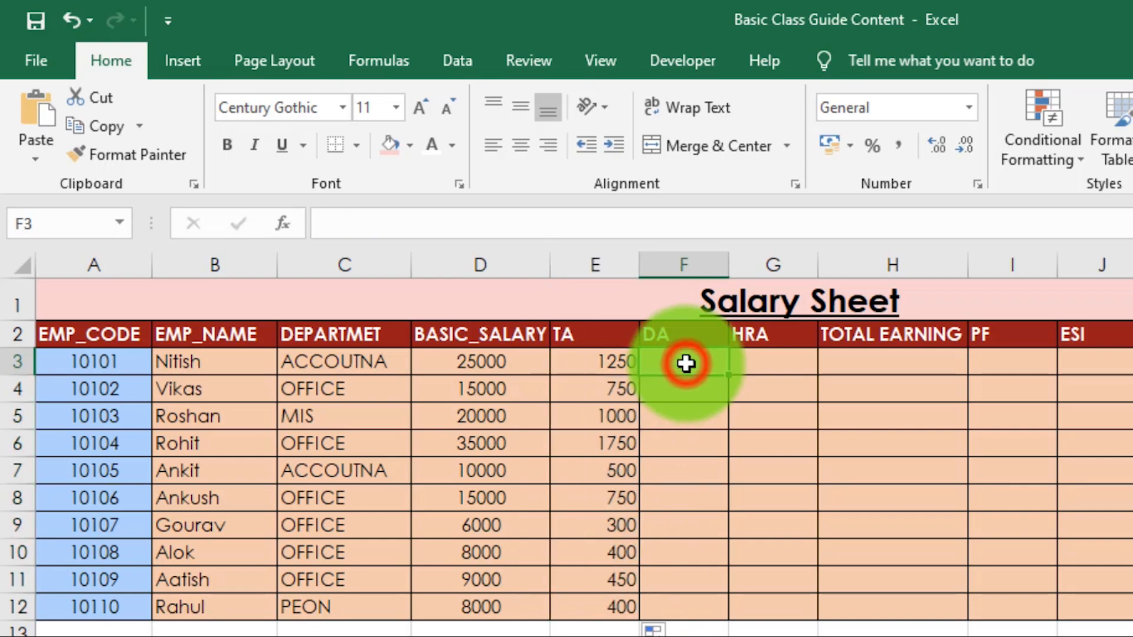
pyautogui.write('=')
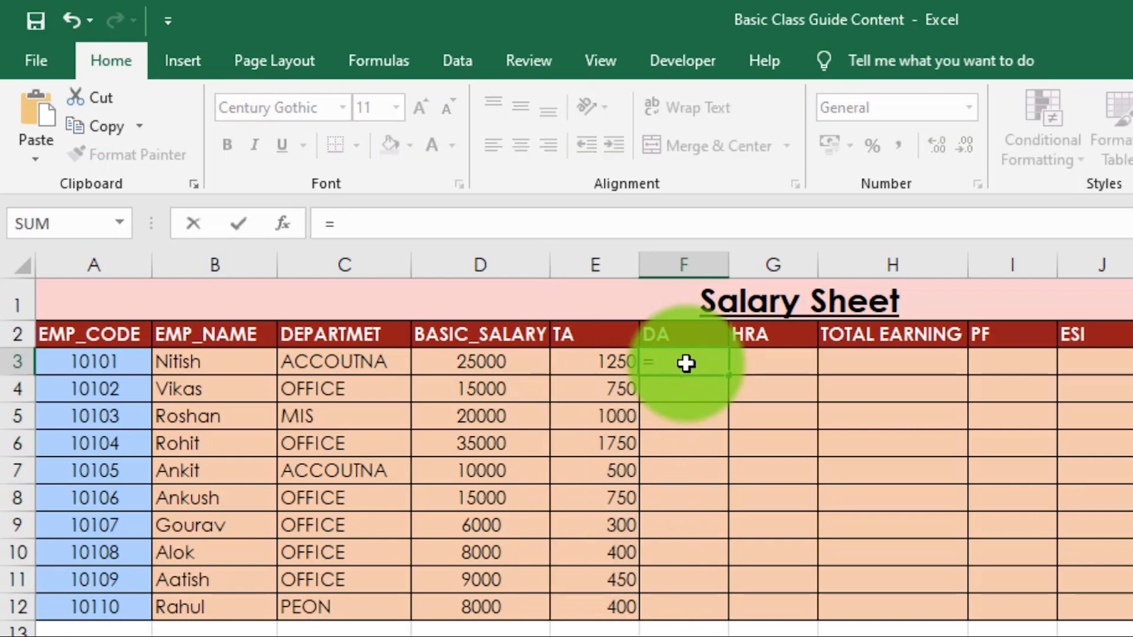
pyautogui.press('Left')
pyautogui.press('Left')
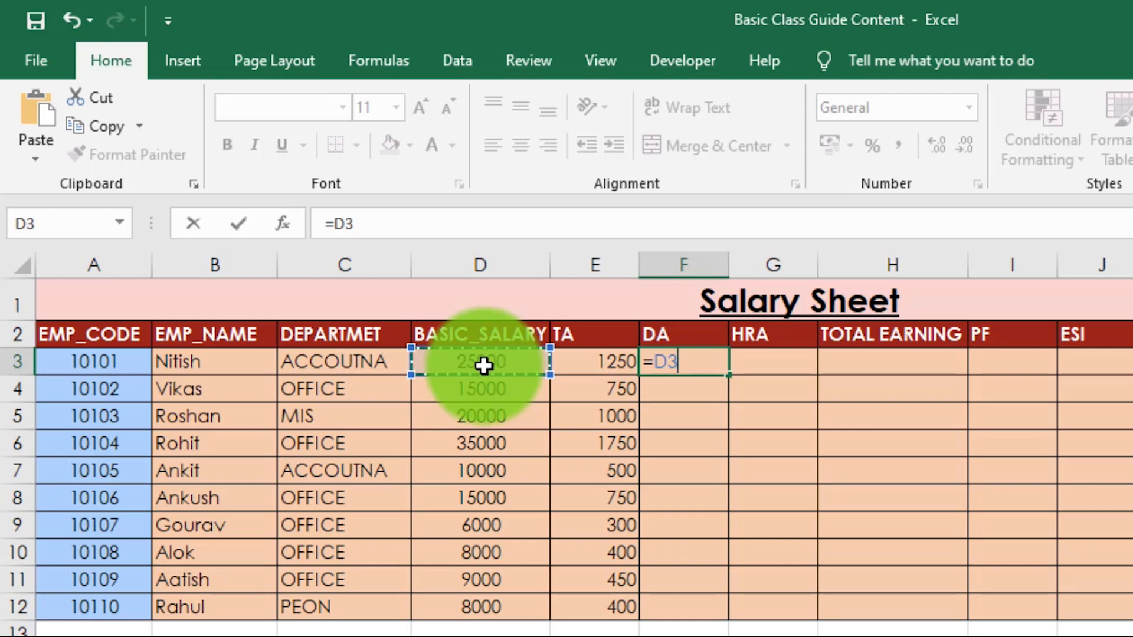
pyautogui.write('*')
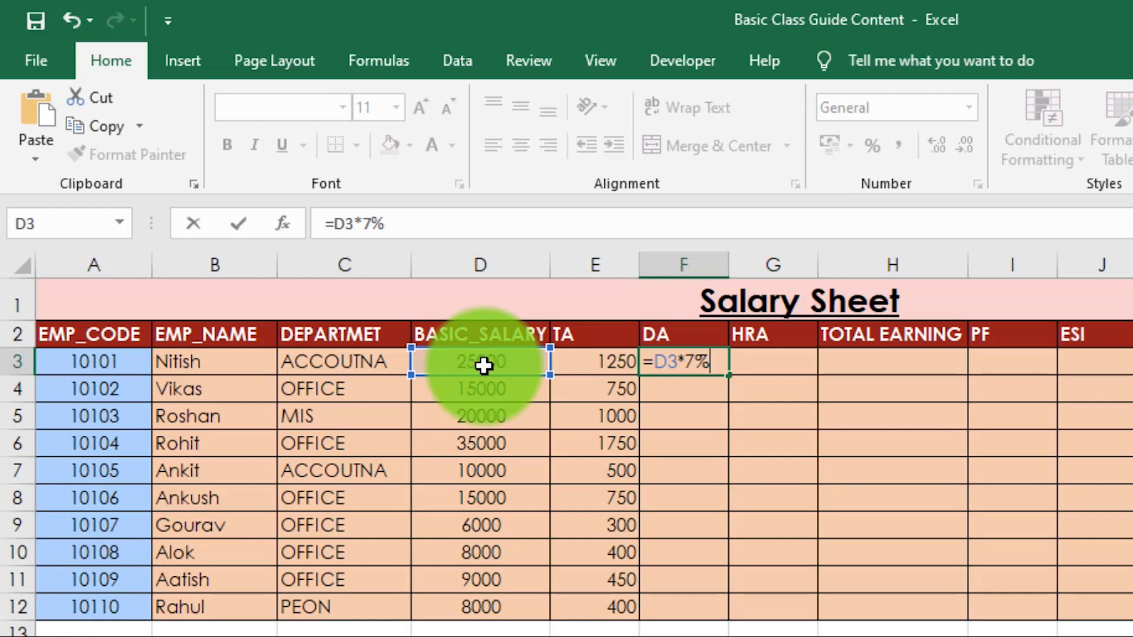
pyautogui.press('Return')
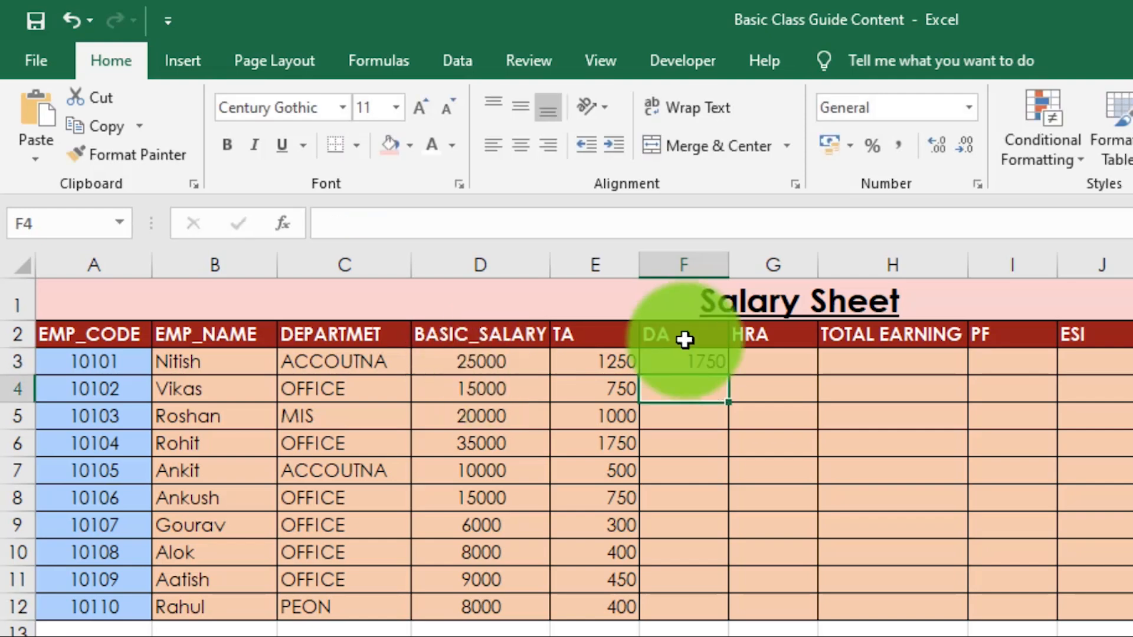
pyautogui.click(724, 367)
pyautogui.moveTo(724, 367); pyautogui.dragTo(736, 619)
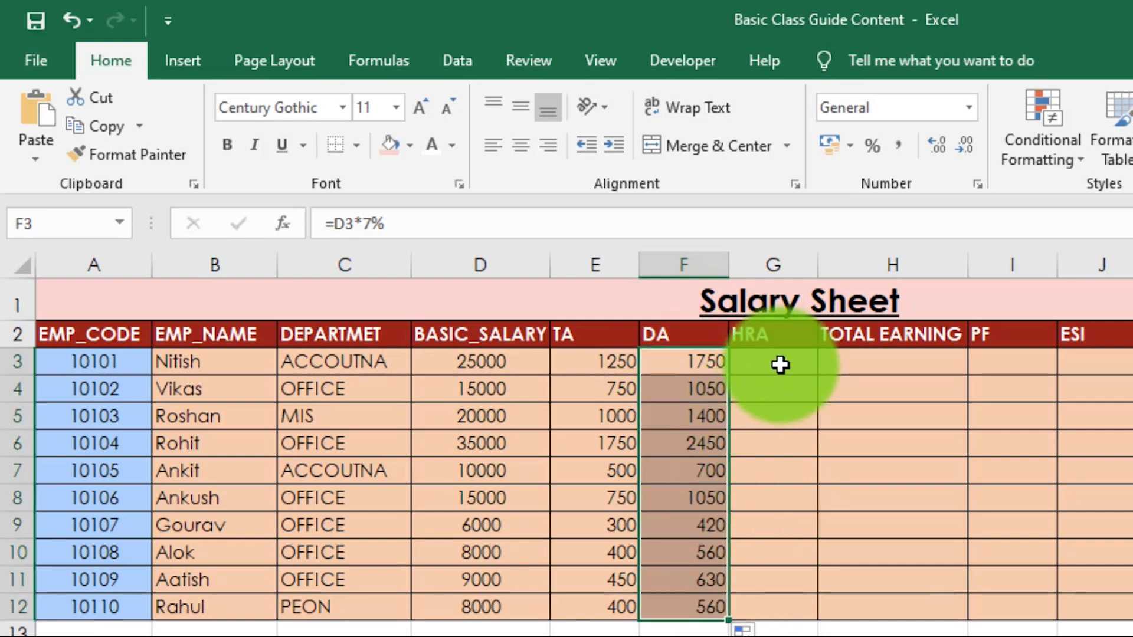
# Calculate HRA as 10% of basic salary with =D3*10% in G3 and fill the formula down to G12.
pyautogui.click(789, 366)
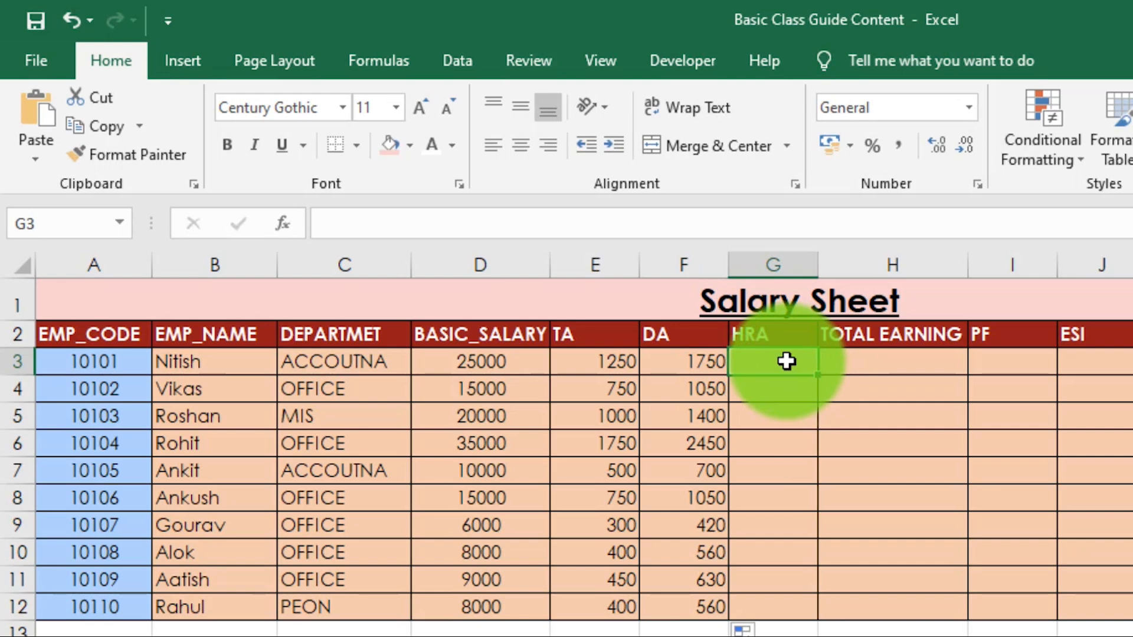
pyautogui.write('=')
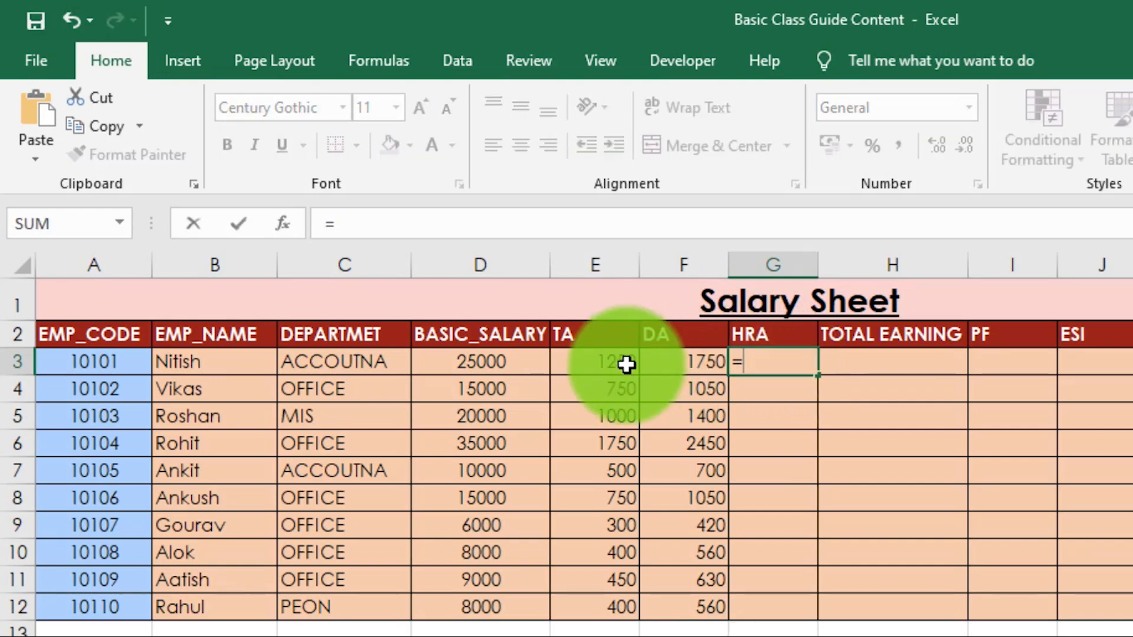
pyautogui.click(490, 362)
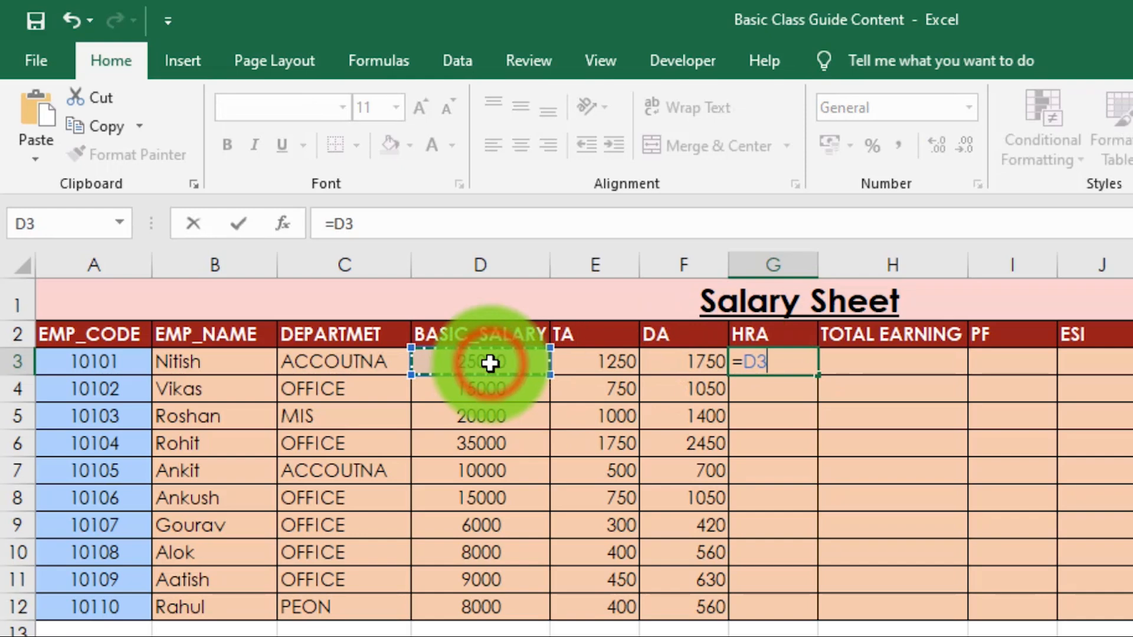
pyautogui.write('*')
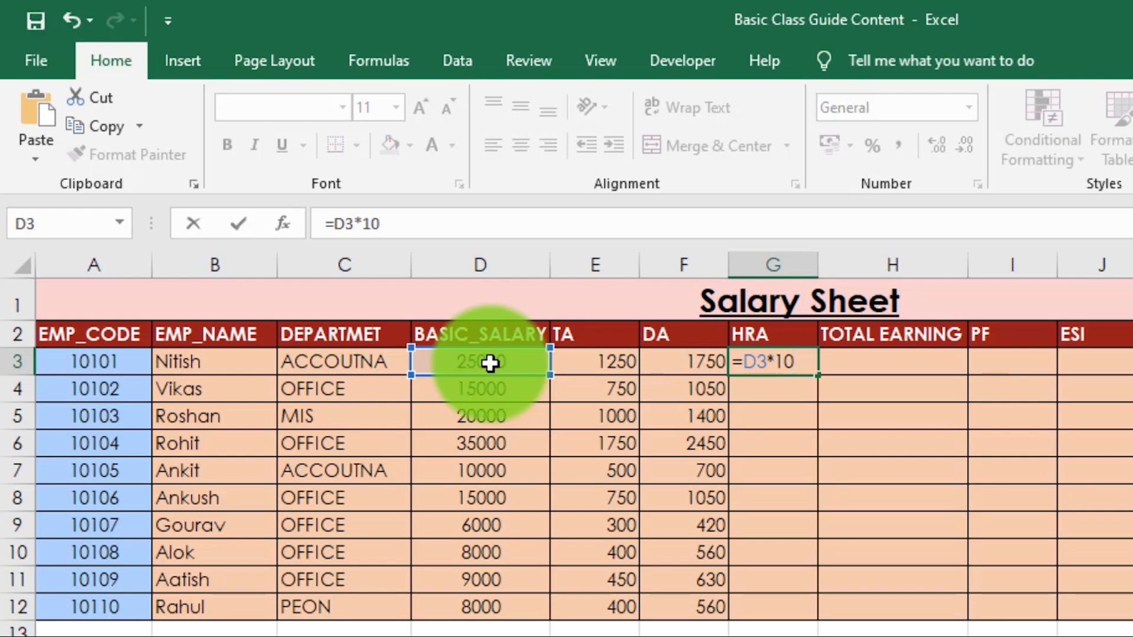
pyautogui.press('Return')
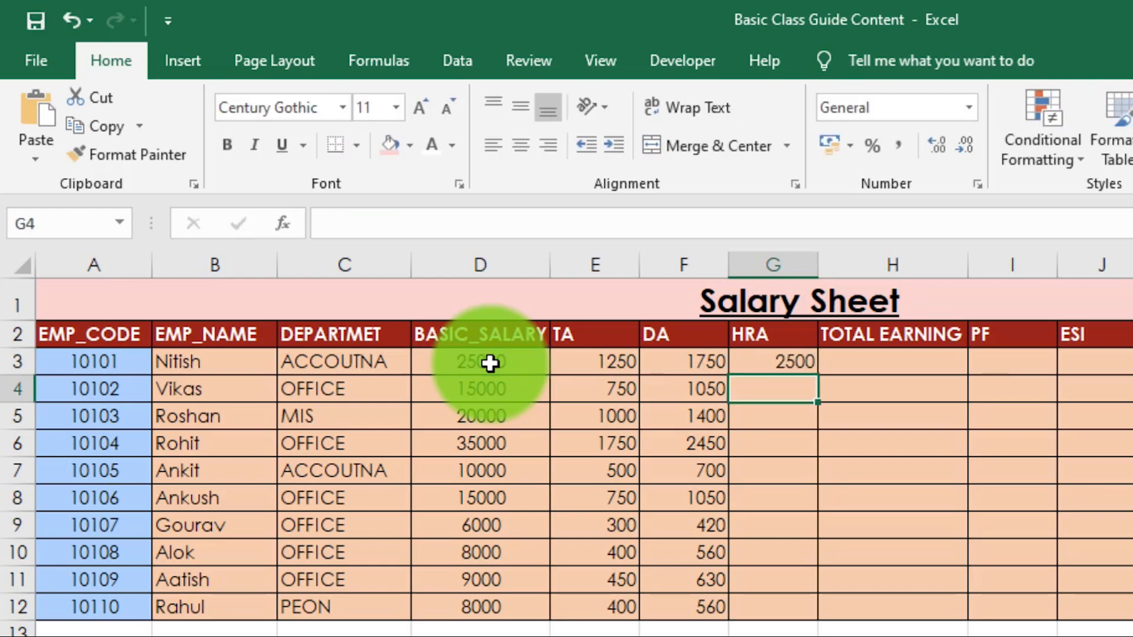
pyautogui.click(784, 360)
pyautogui.moveTo(817, 375); pyautogui.dragTo(824, 618)
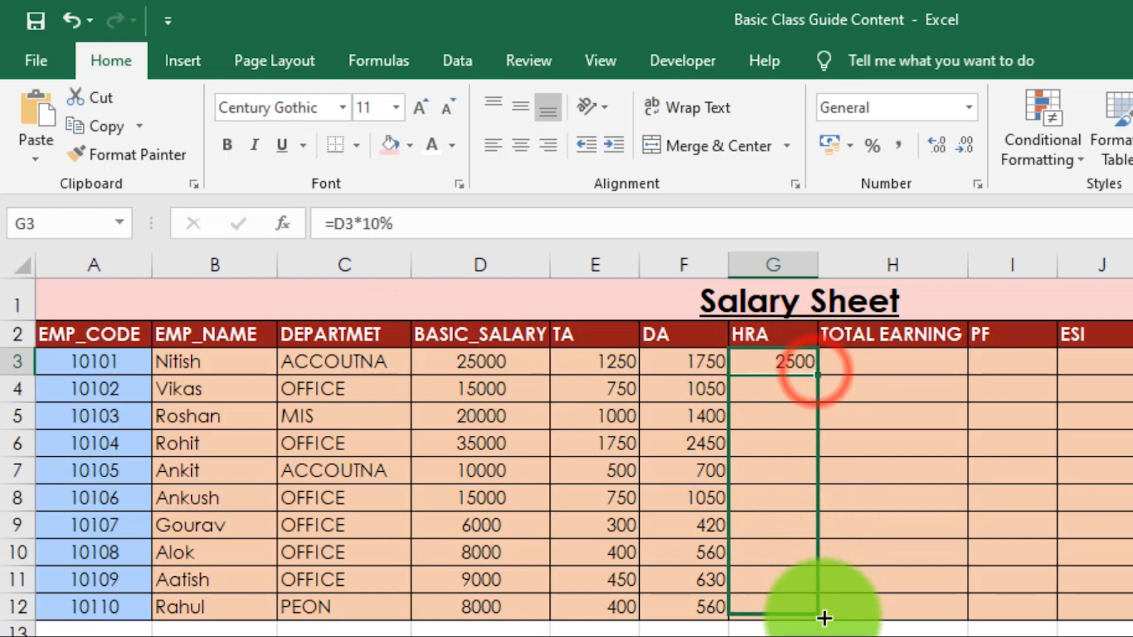
# Calculate the first employee's total earning in H3 with =SUM(D3:G3).
pyautogui.click(902, 367)
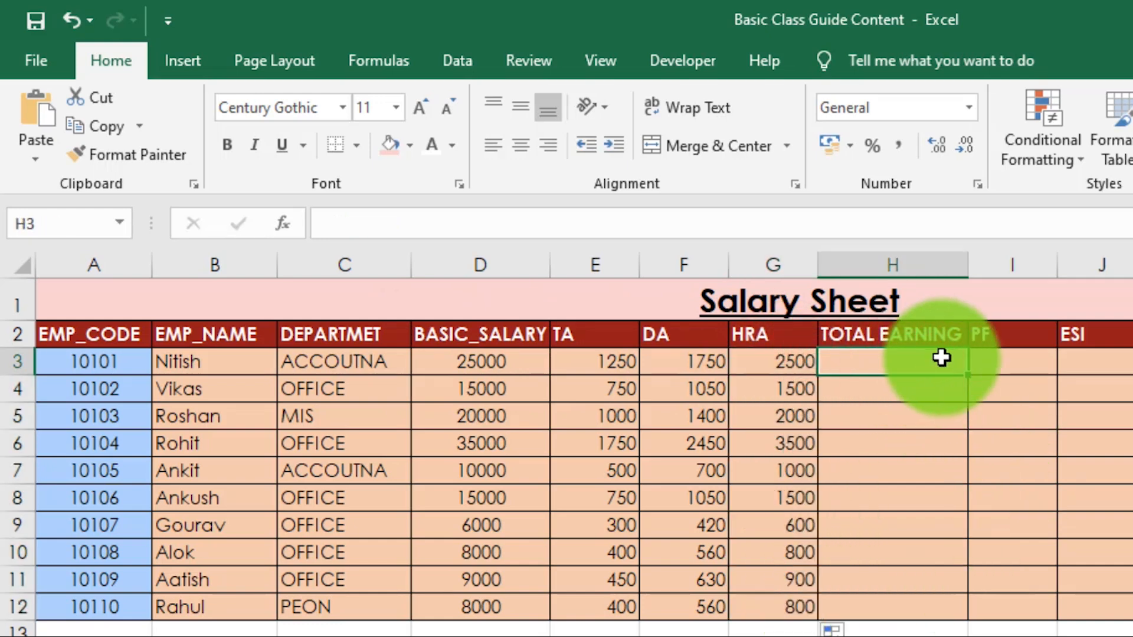
pyautogui.moveTo(493, 361); pyautogui.dragTo(769, 368)
pyautogui.click(885, 369)
pyautogui.write('=')
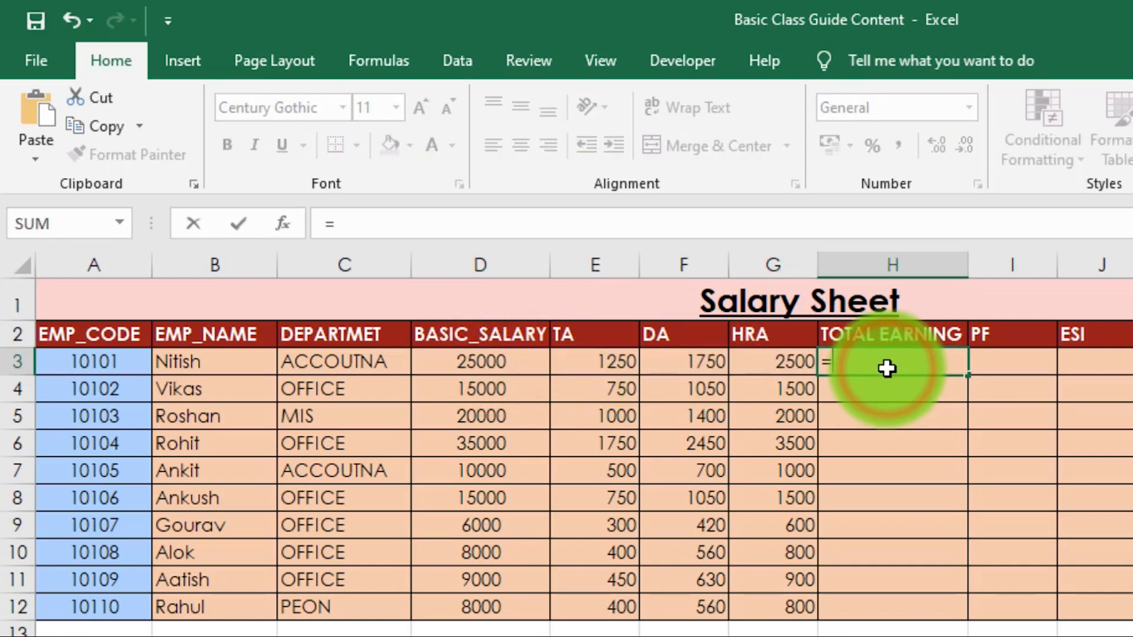
pyautogui.write('sum(')
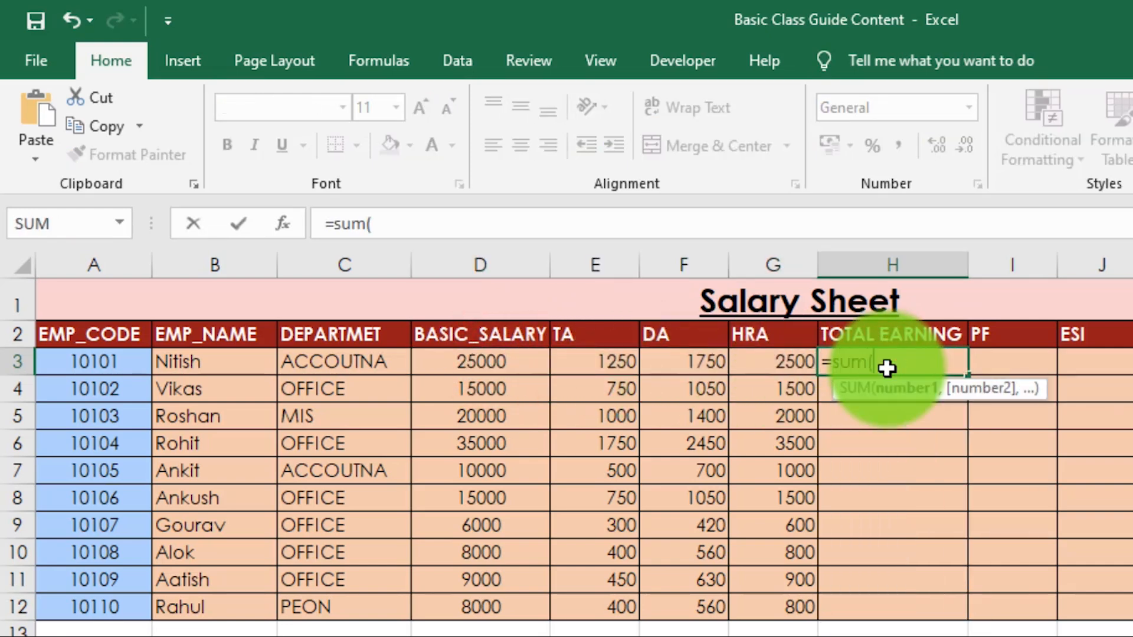
pyautogui.moveTo(443, 369); pyautogui.dragTo(771, 367)
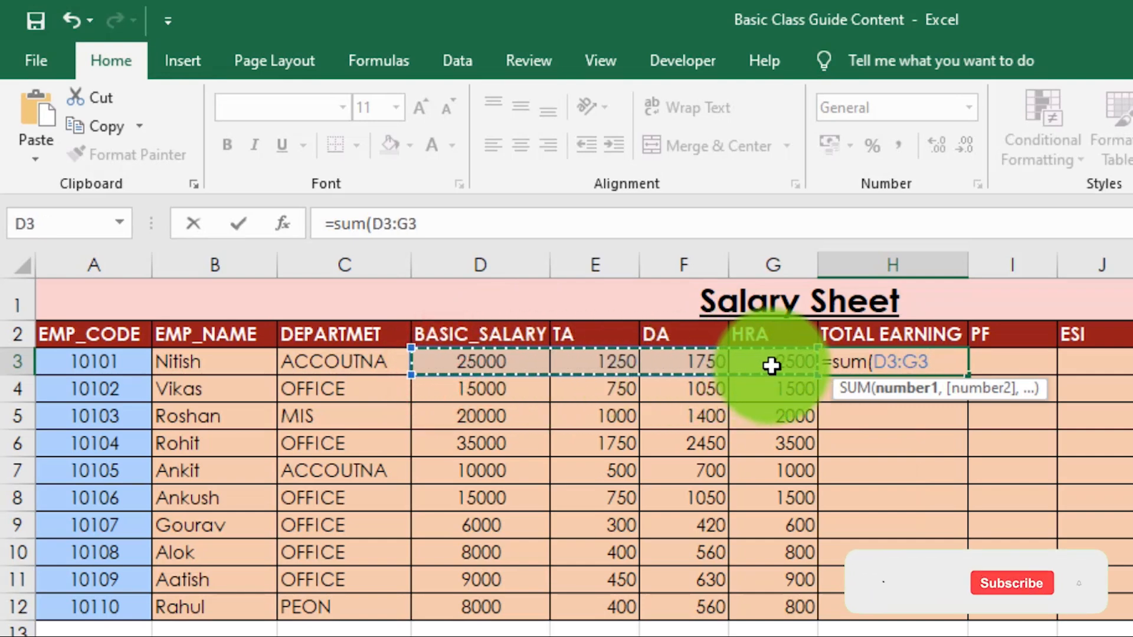
pyautogui.write(')')
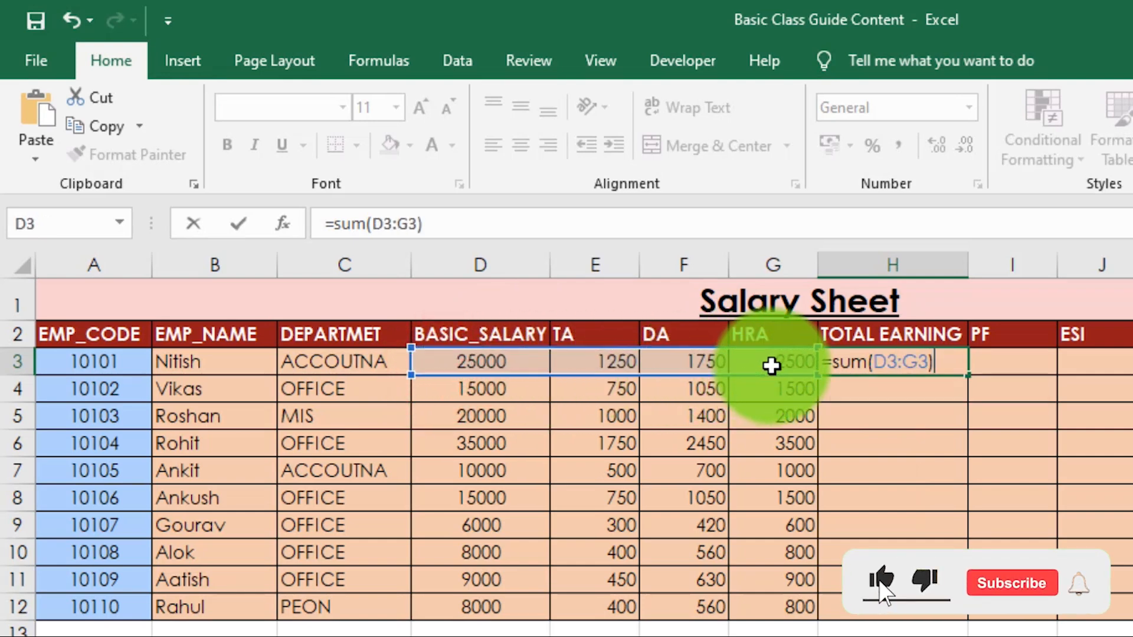
pyautogui.press('Return')
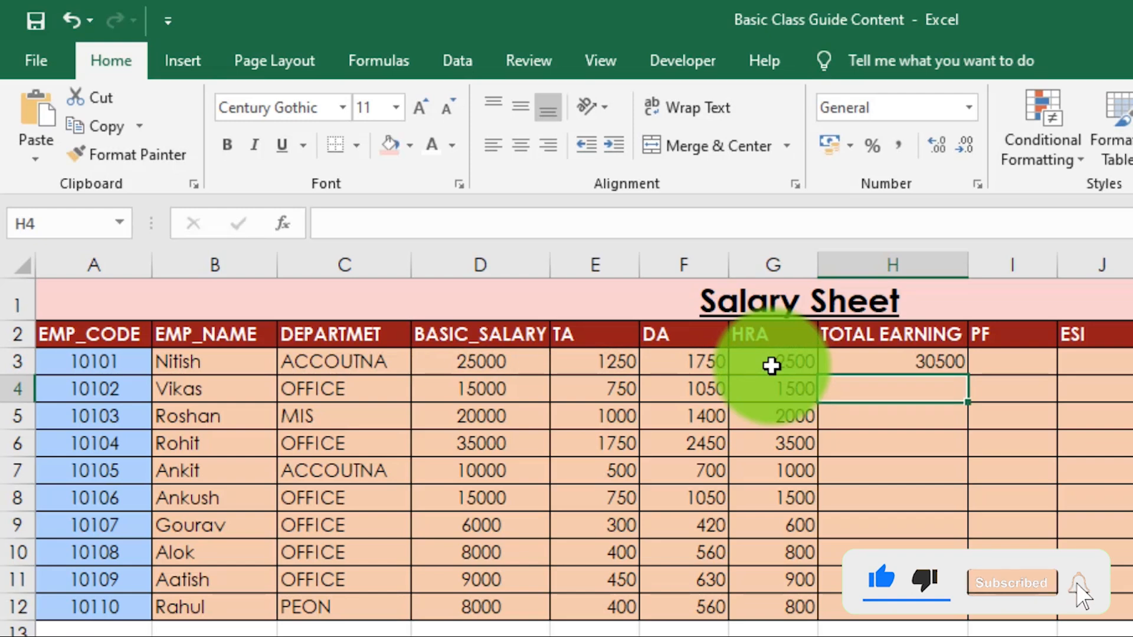
# Fill the total earning formula from H3 down to H12 and make the filled values bold.
pyautogui.click(868, 362)
pyautogui.moveTo(488, 361); pyautogui.dragTo(761, 363)
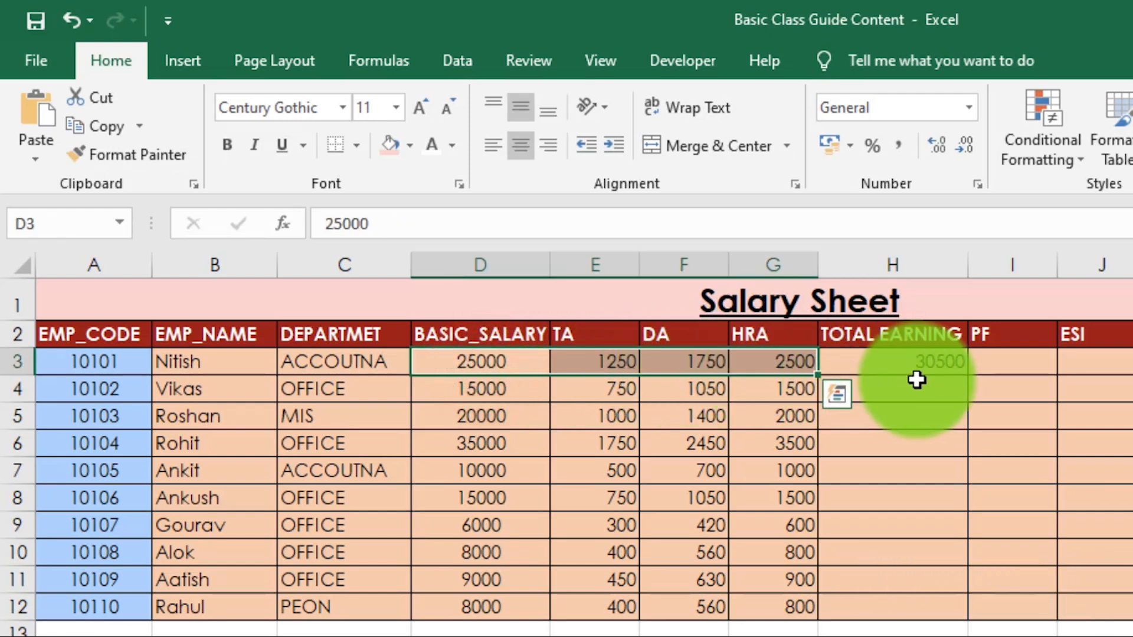
pyautogui.click(921, 364)
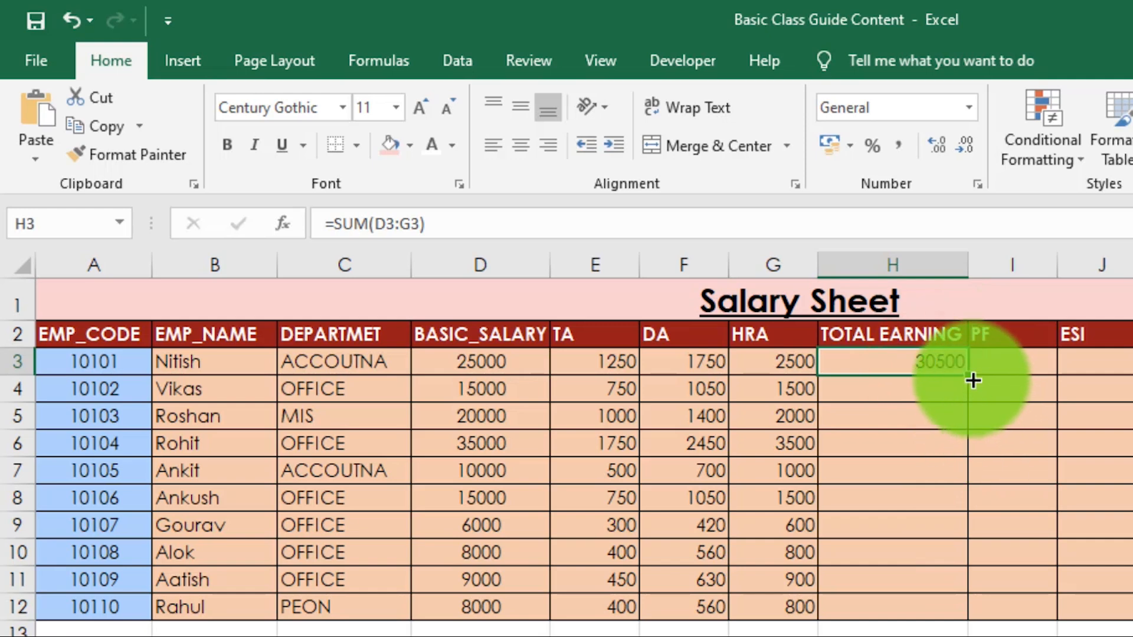
pyautogui.moveTo(969, 374); pyautogui.dragTo(961, 610)
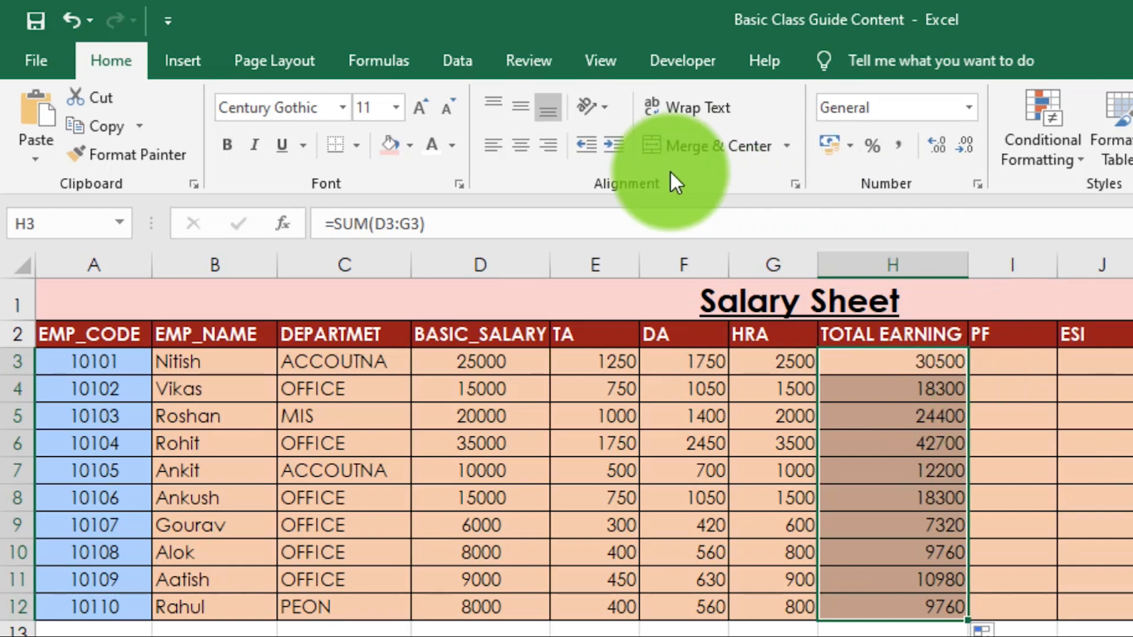
pyautogui.click(227, 144)
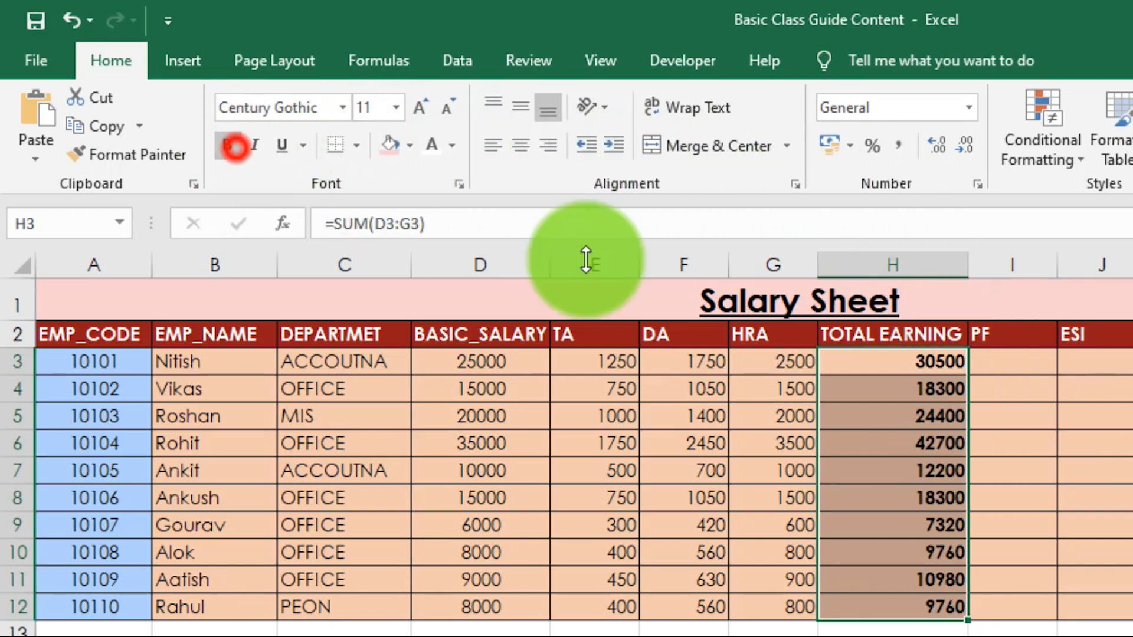
pyautogui.click(1014, 439)
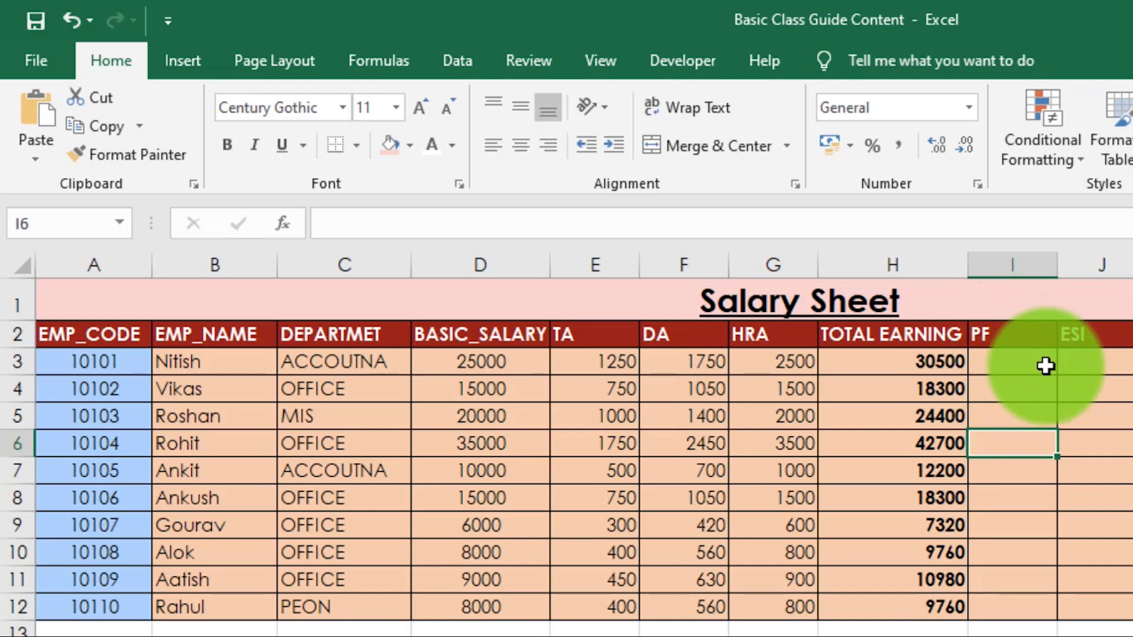
# Calculate PF as 12% of basic salary with =D3*12% in I3 and fill the formula down to I12.
pyautogui.click(1013, 367)
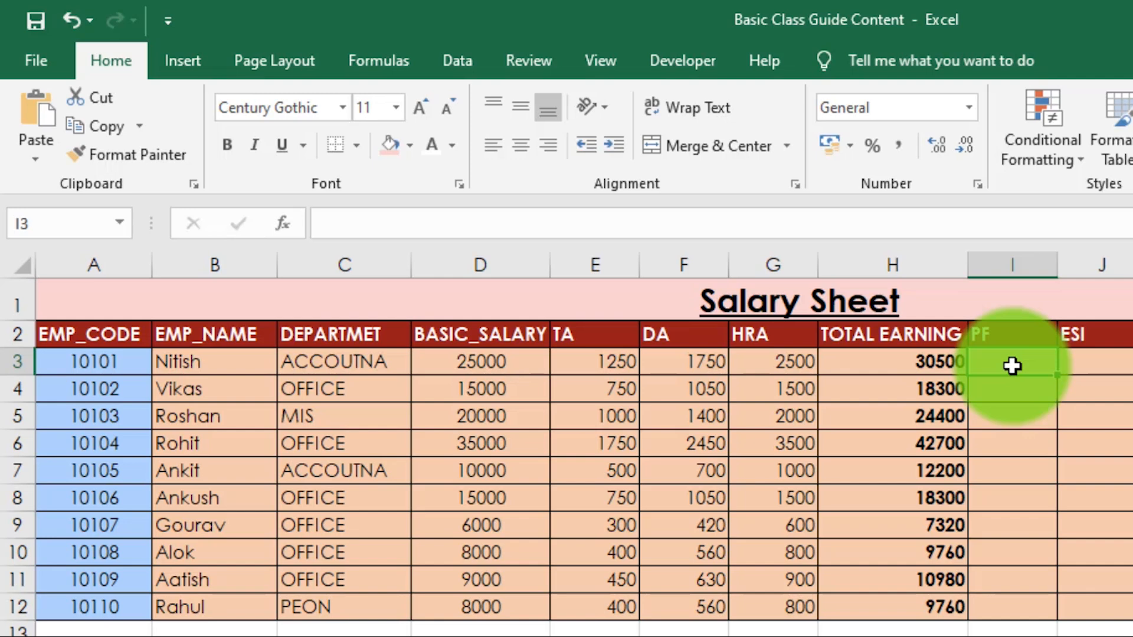
pyautogui.write('=')
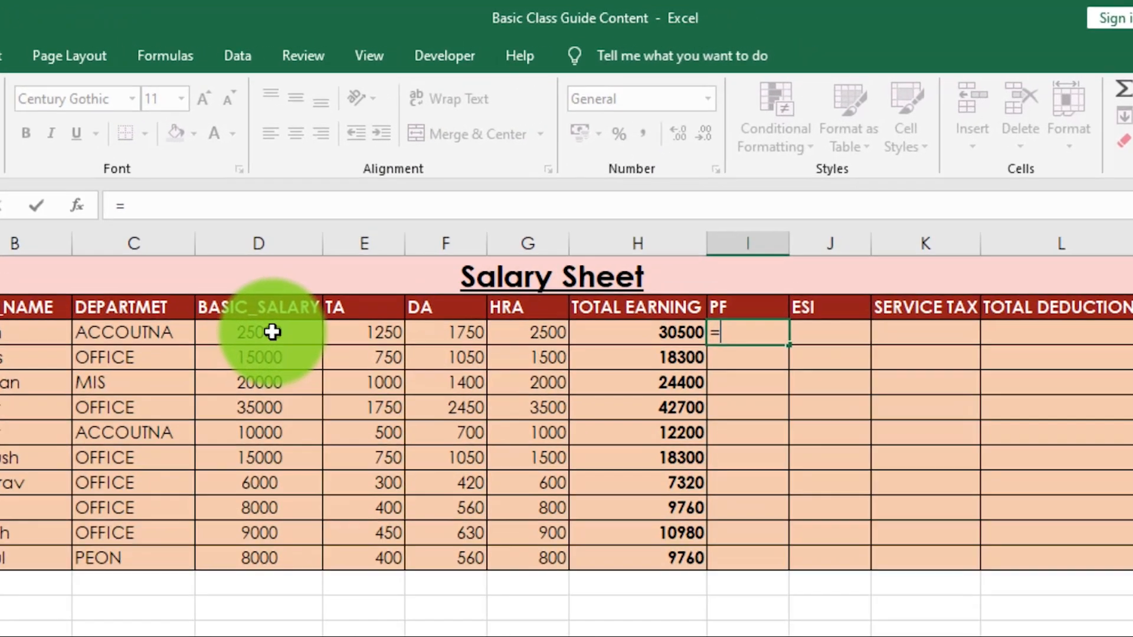
pyautogui.click(392, 285)
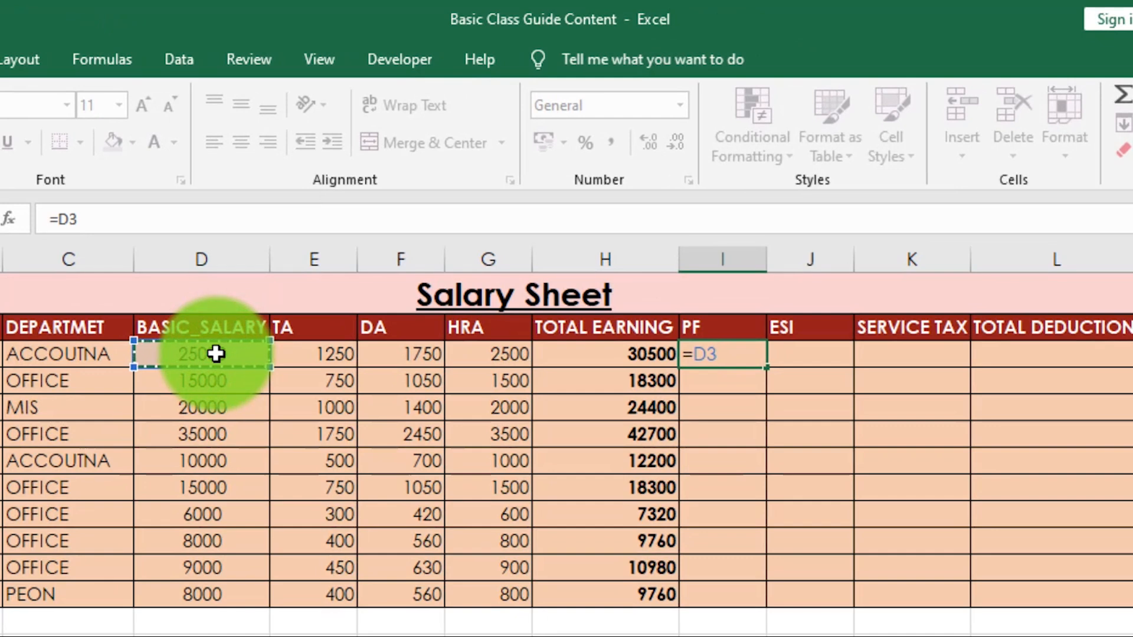
pyautogui.write('*')
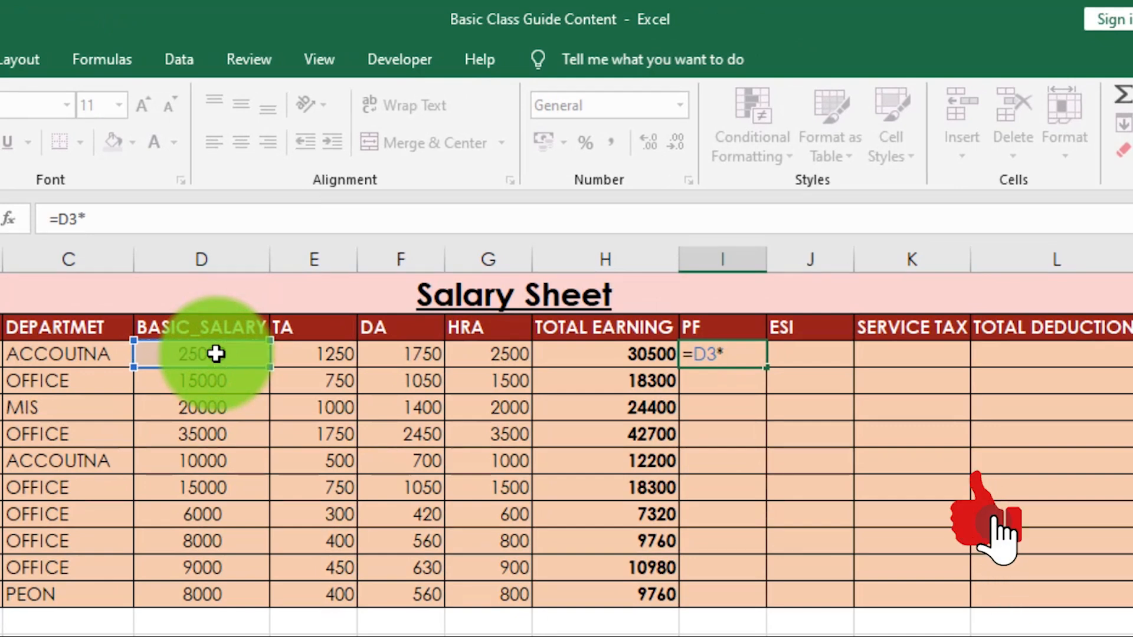
pyautogui.write('12')
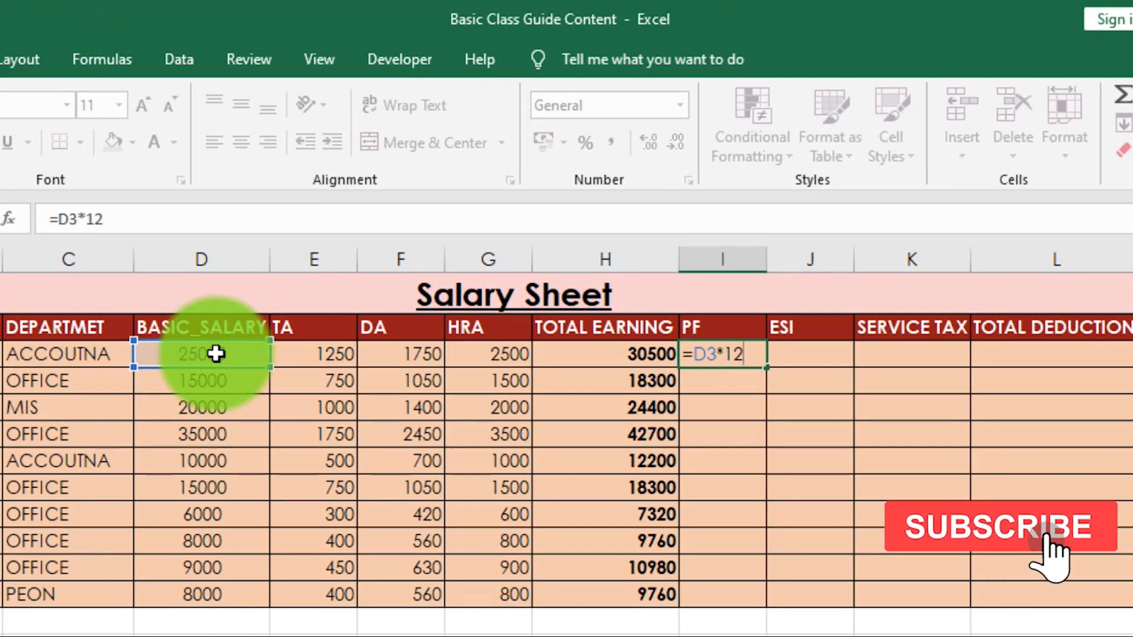
pyautogui.write('%')
pyautogui.press('Return')
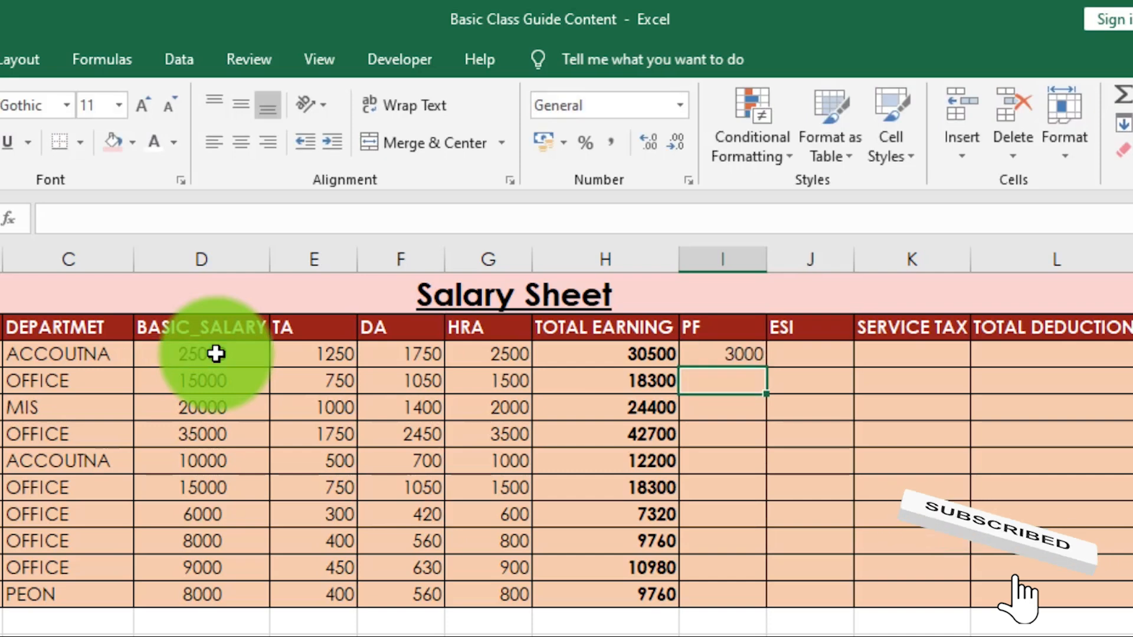
pyautogui.click(728, 346)
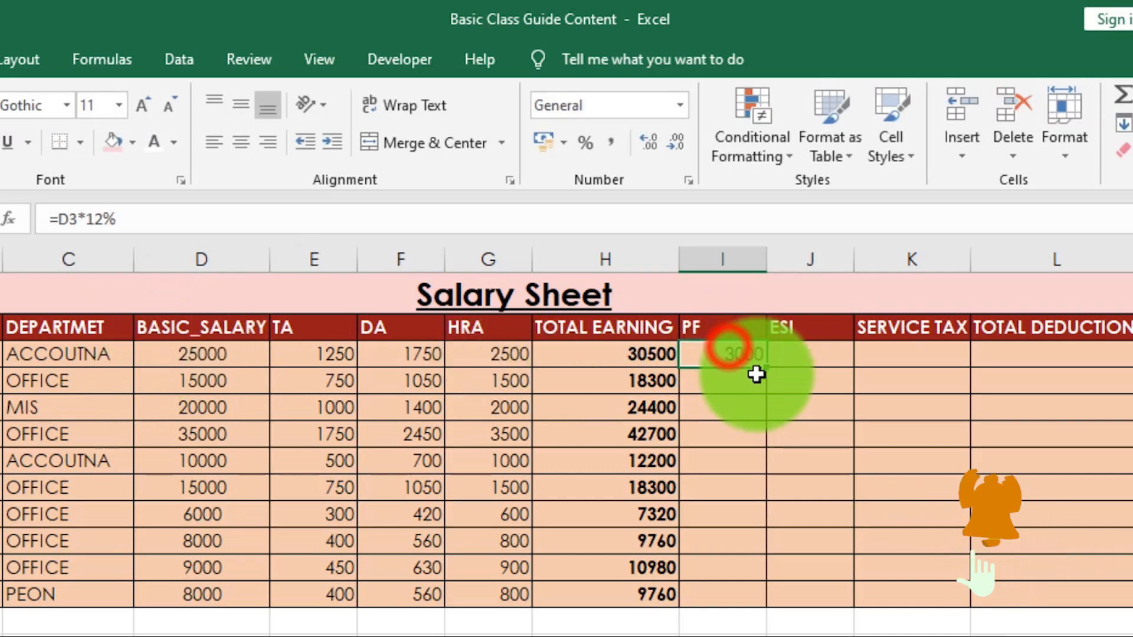
pyautogui.moveTo(765, 368); pyautogui.dragTo(773, 606)
# Calculate ESI as 4.75% of basic salary with =D3*4.75% in J3 and fill the formula down to J12.
pyautogui.click(814, 354)
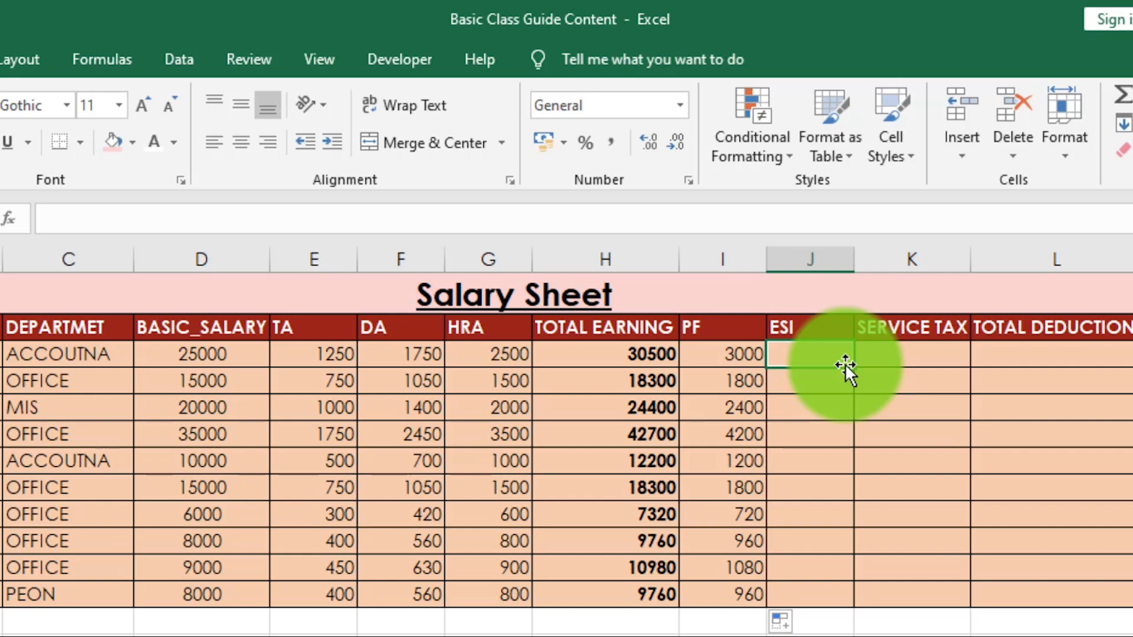
pyautogui.write('=')
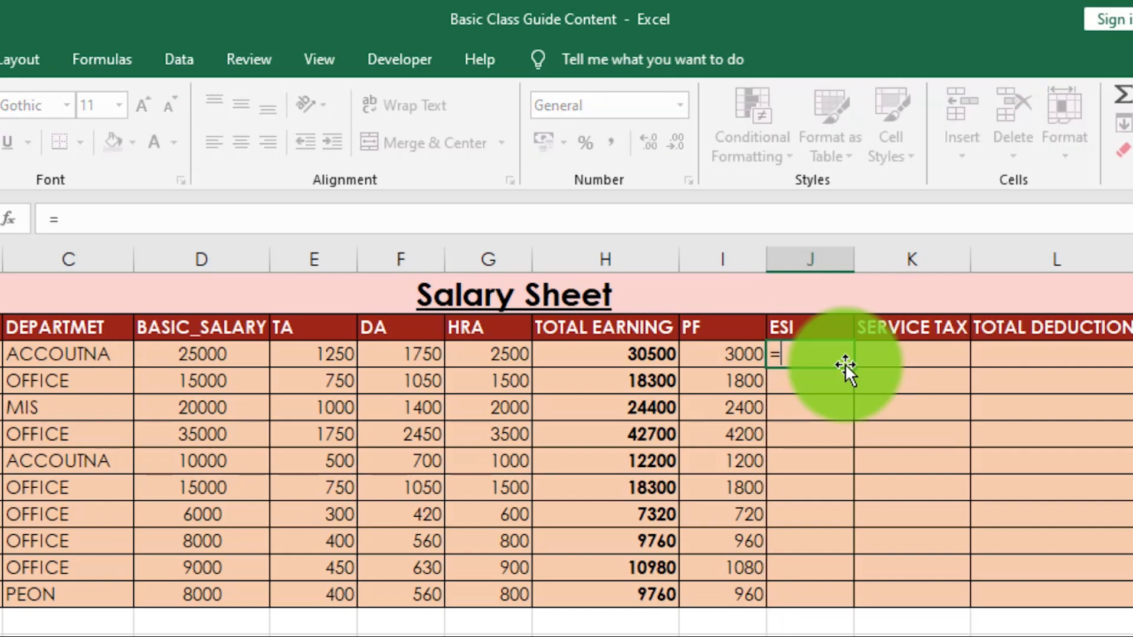
pyautogui.click(222, 352)
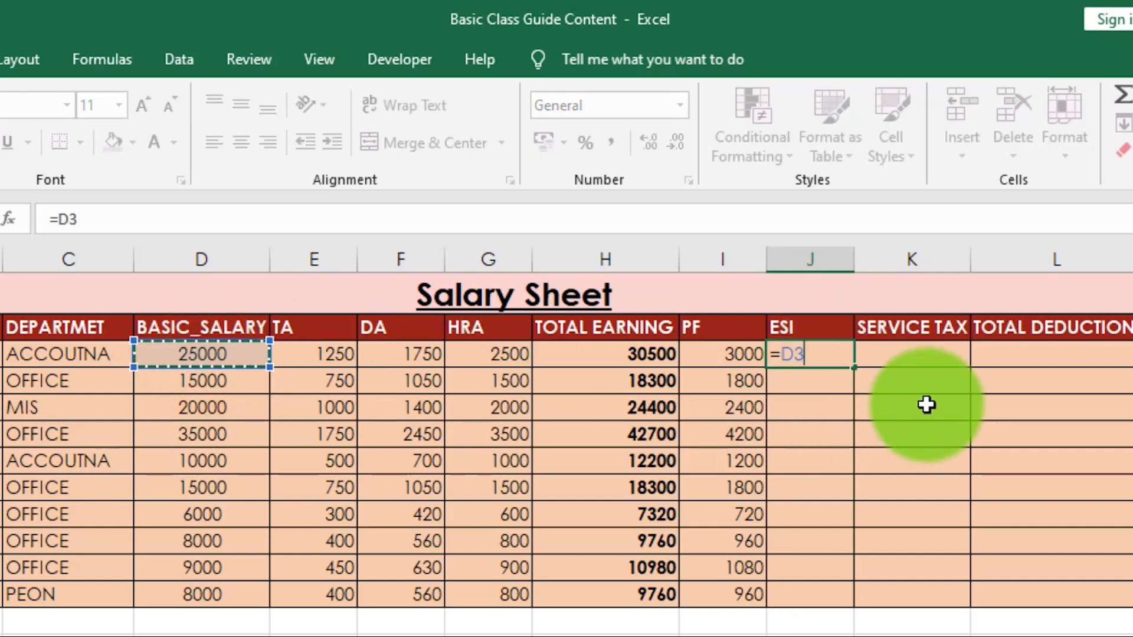
pyautogui.write('*')
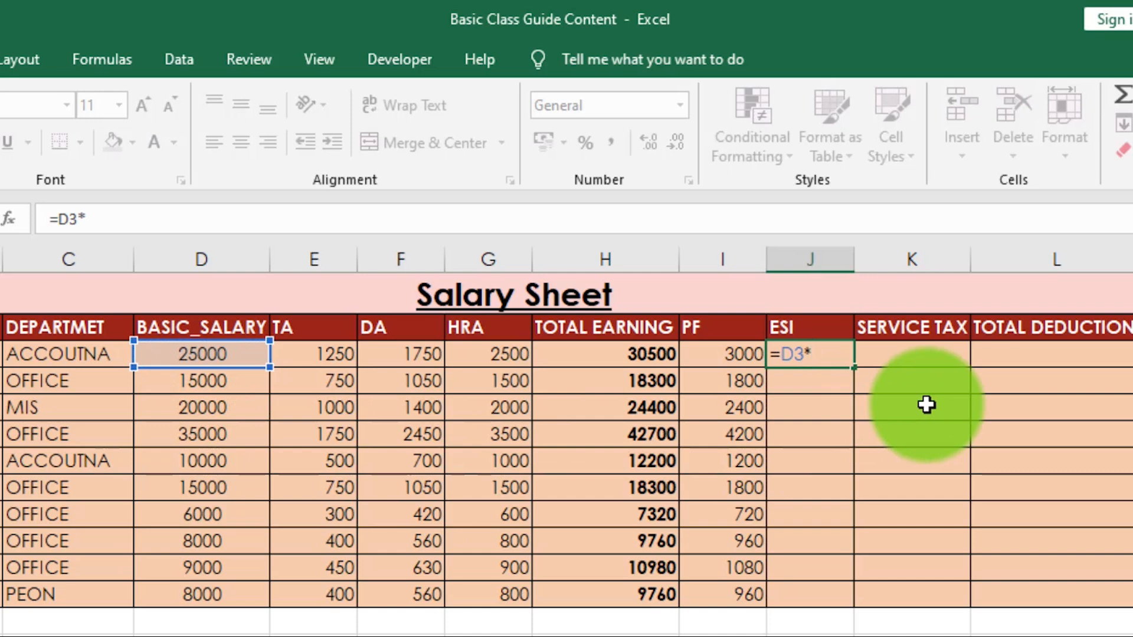
pyautogui.write('4.75%')
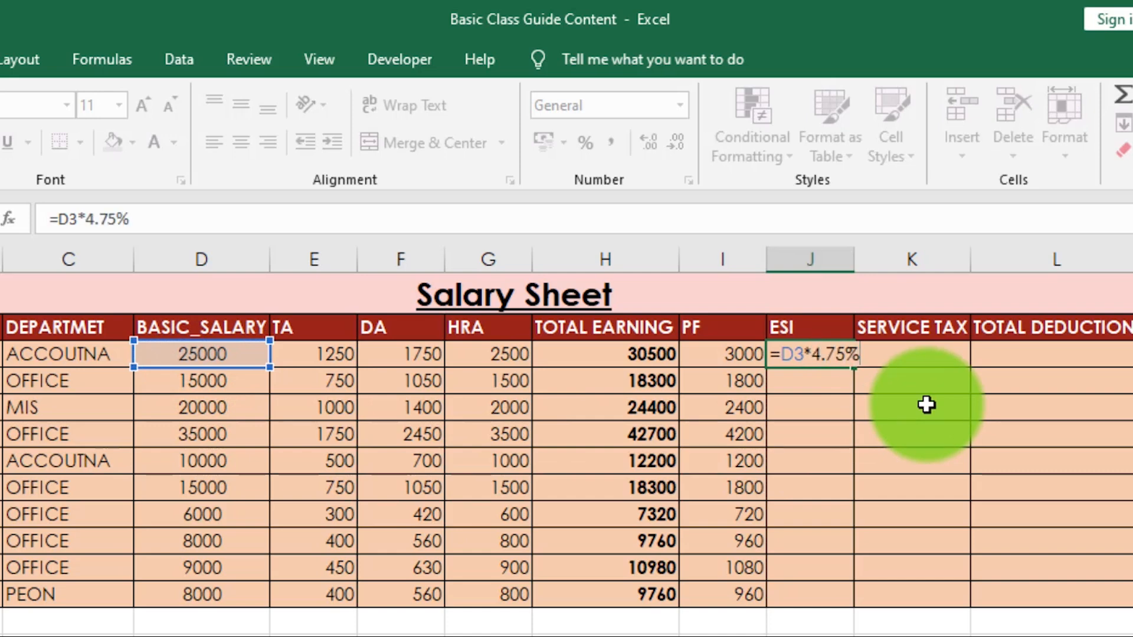
pyautogui.press('Return')
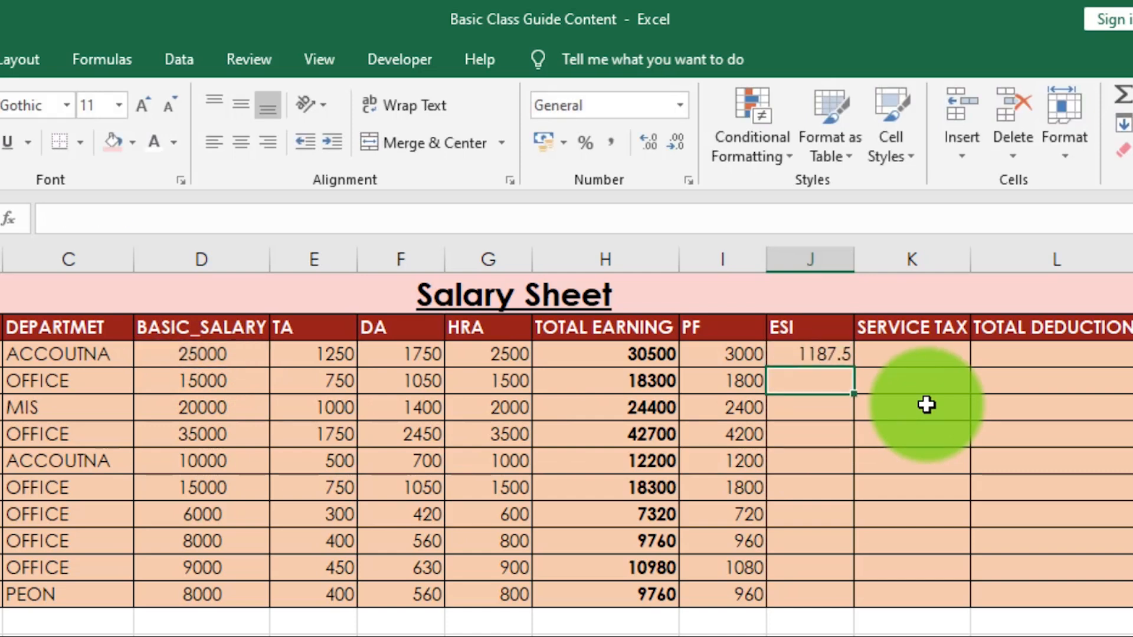
pyautogui.click(815, 355)
pyautogui.moveTo(853, 367); pyautogui.dragTo(844, 606)
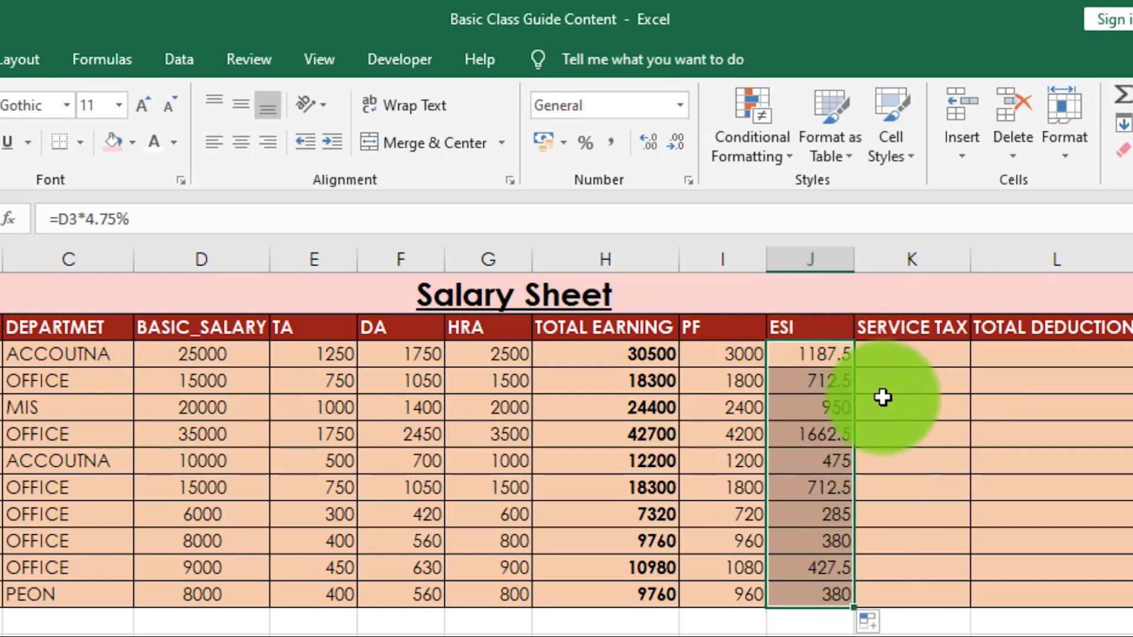
# Calculate the monthly income threshold for service tax with =500000/12 in the helper cell N5.
pyautogui.click(903, 355)
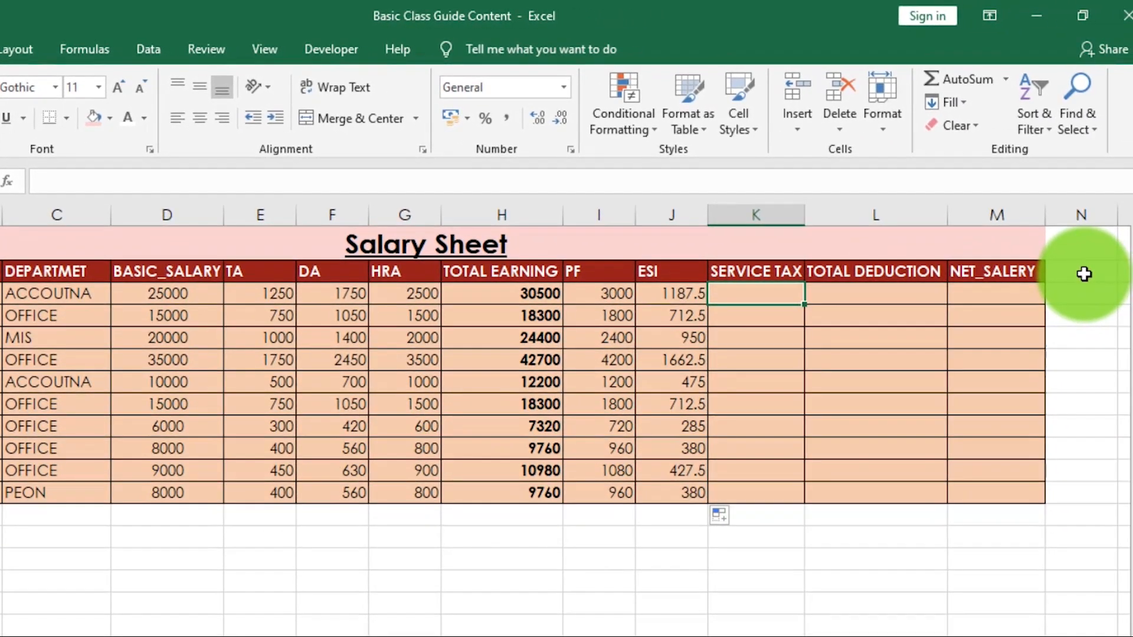
pyautogui.click(1083, 273)
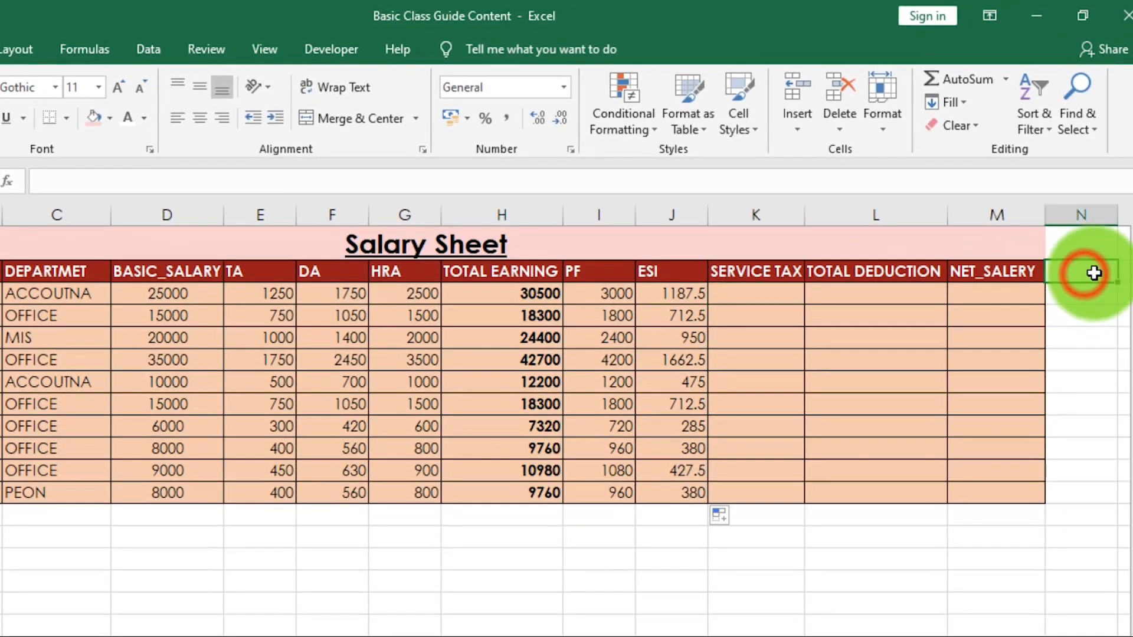
pyautogui.click(1082, 335)
pyautogui.write('=')
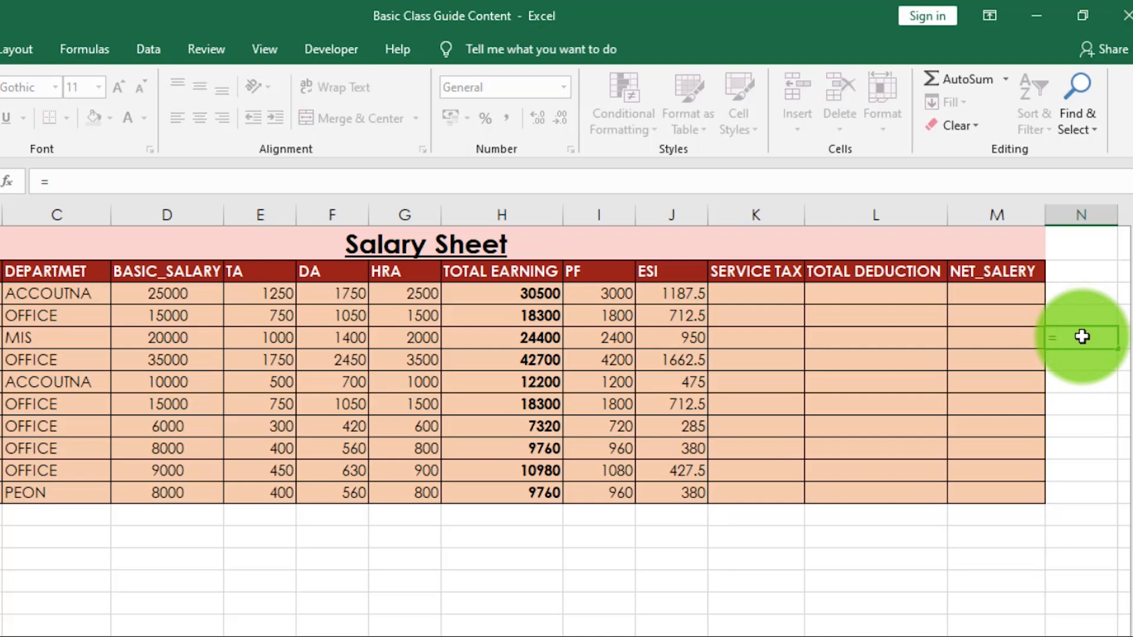
pyautogui.write('500000')
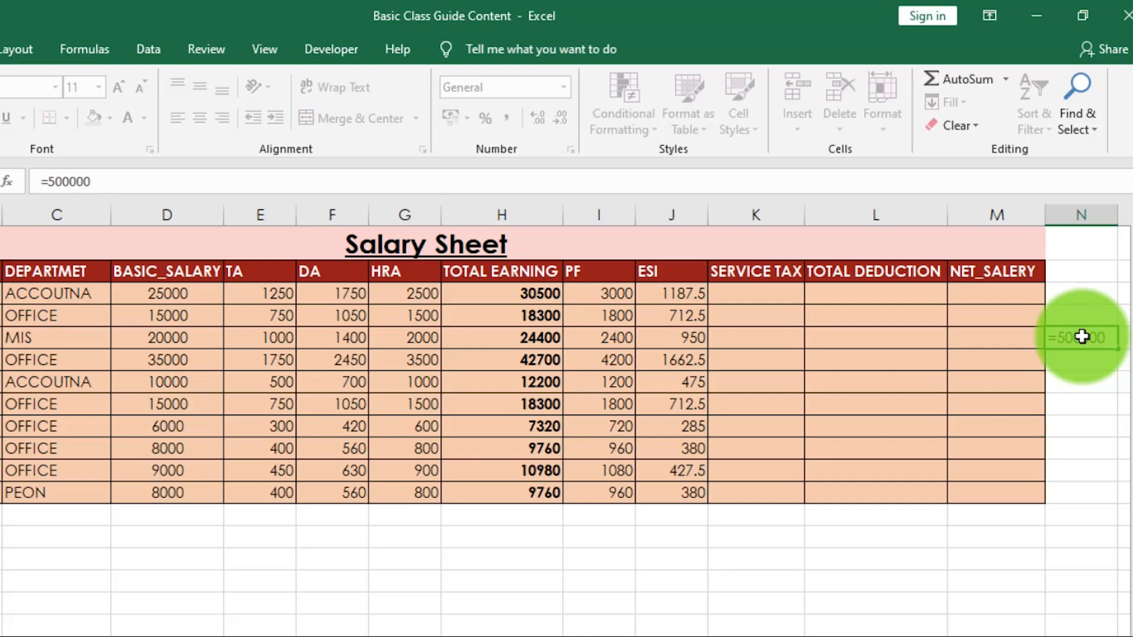
pyautogui.write('/12')
pyautogui.press('Return')
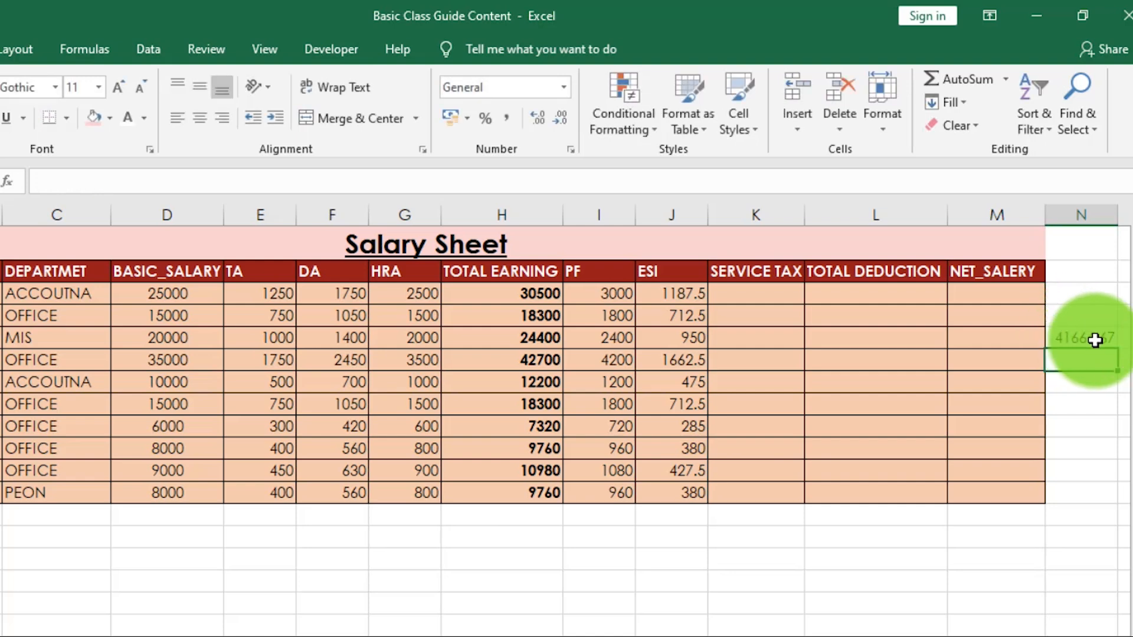
pyautogui.click(1092, 338)
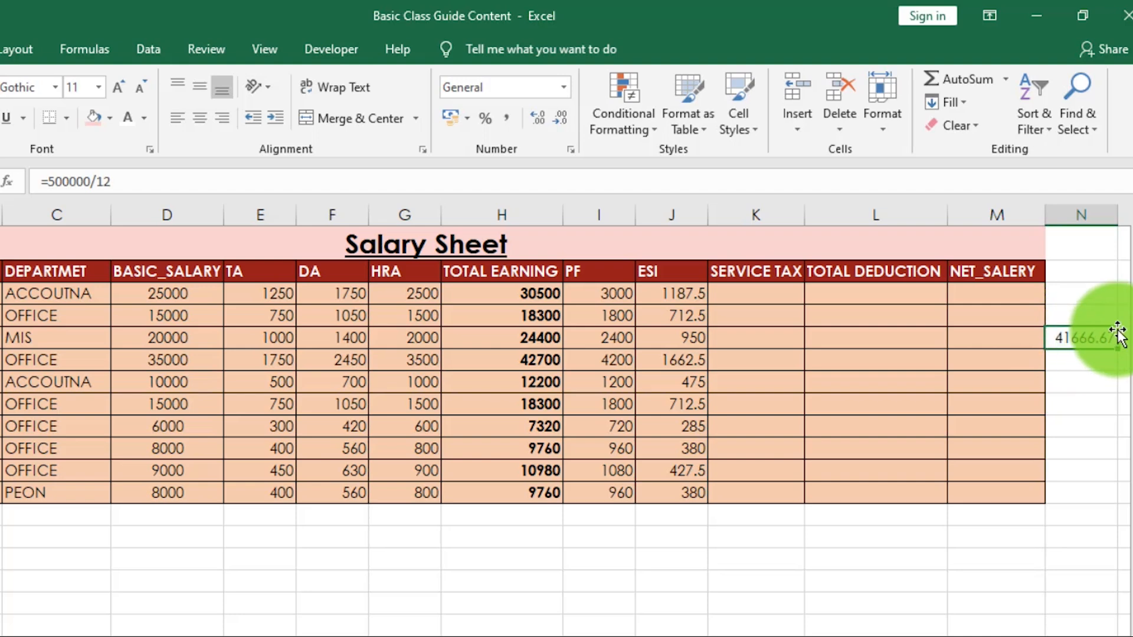
# Calculate service tax in K3 with =IF(H3>N5,H3*18%,0), charging 18% of total earning only above the monthly threshold.
pyautogui.click(785, 293)
pyautogui.write('=')
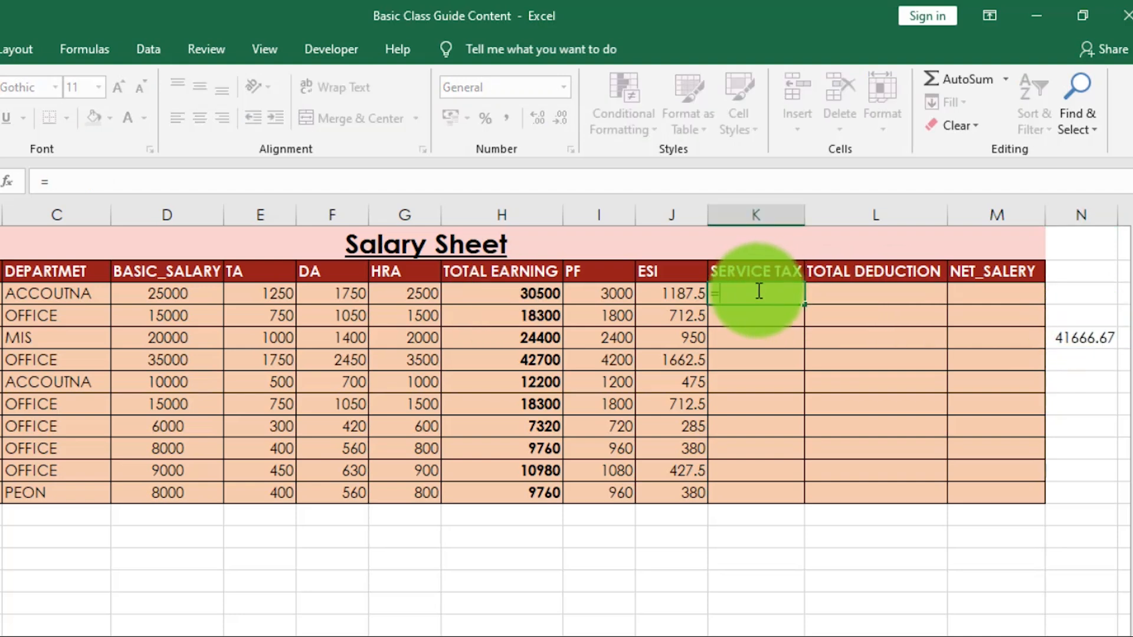
pyautogui.write('if')
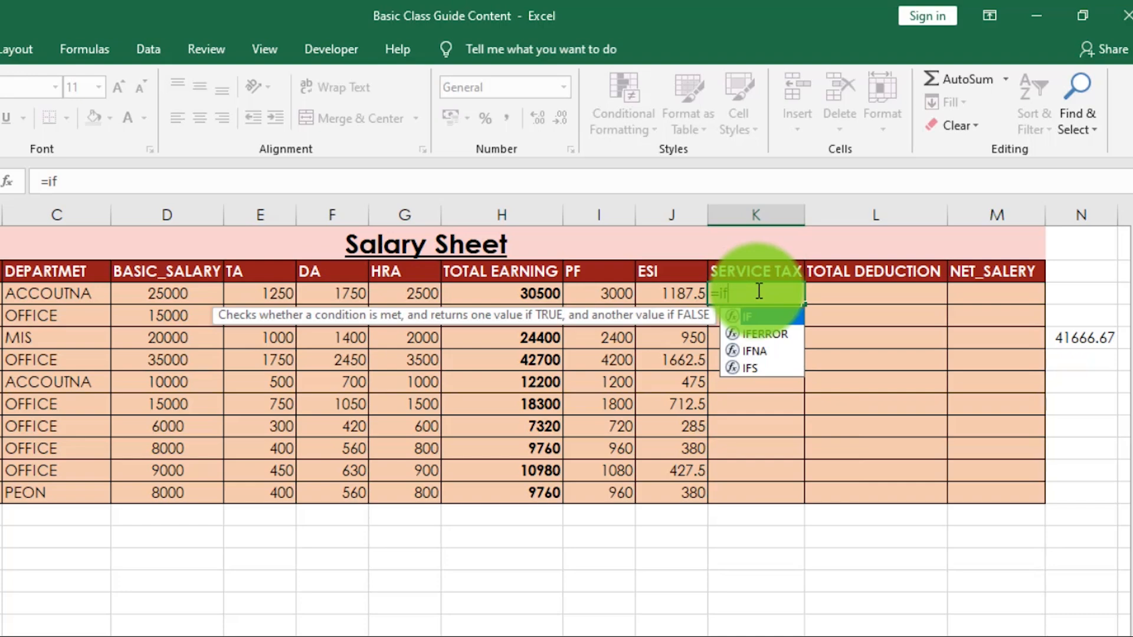
pyautogui.write('(')
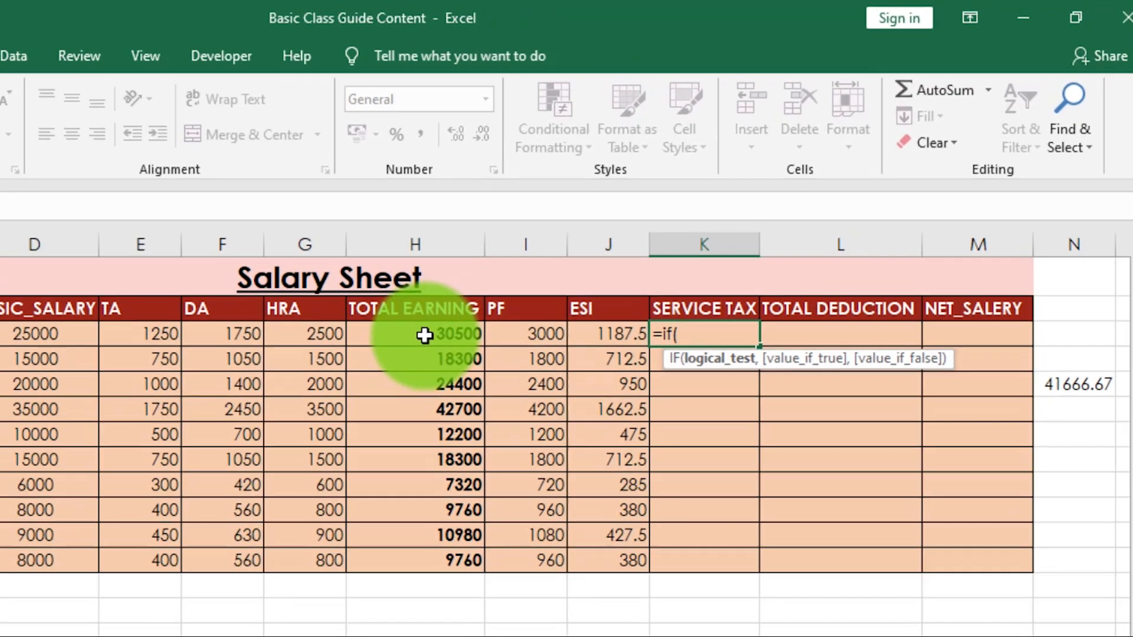
pyautogui.click(424, 335)
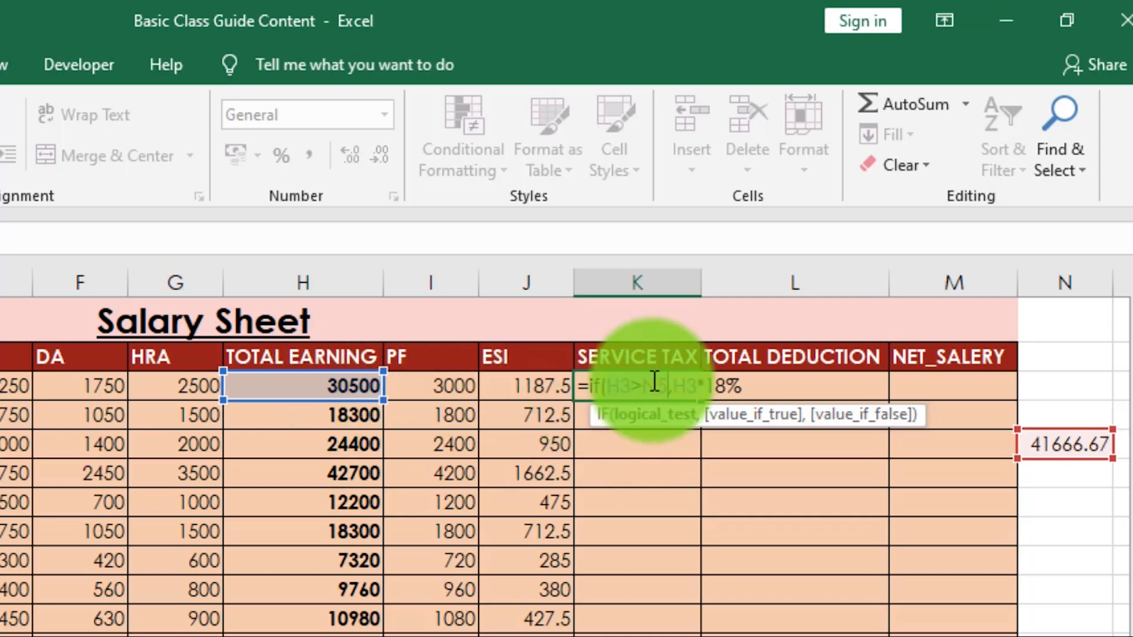
pyautogui.click(737, 416)
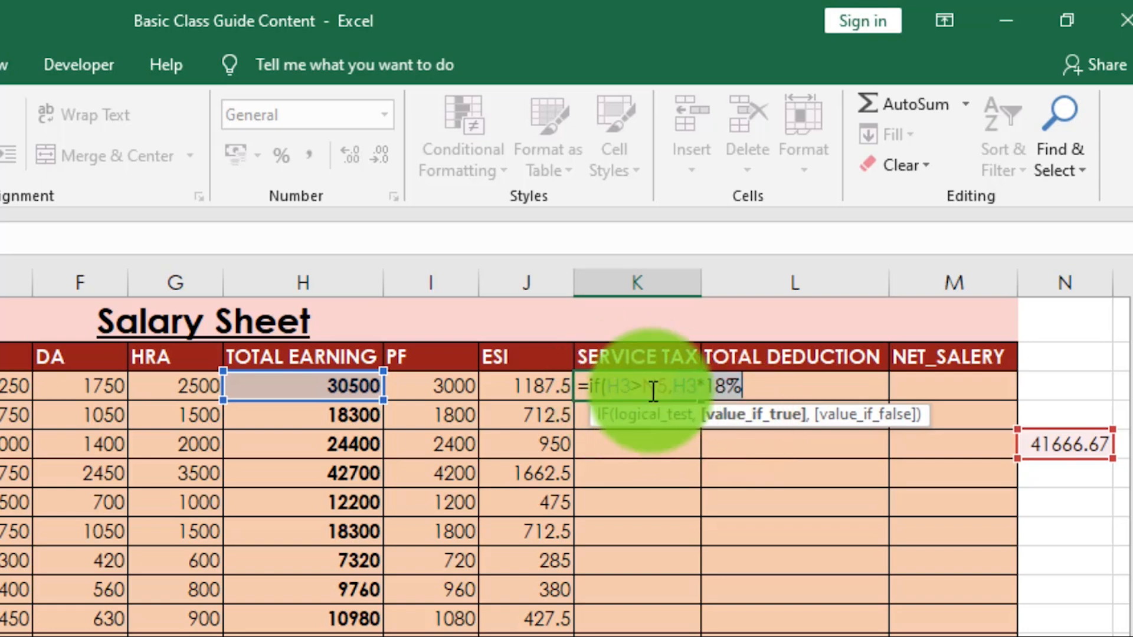
pyautogui.click(745, 394)
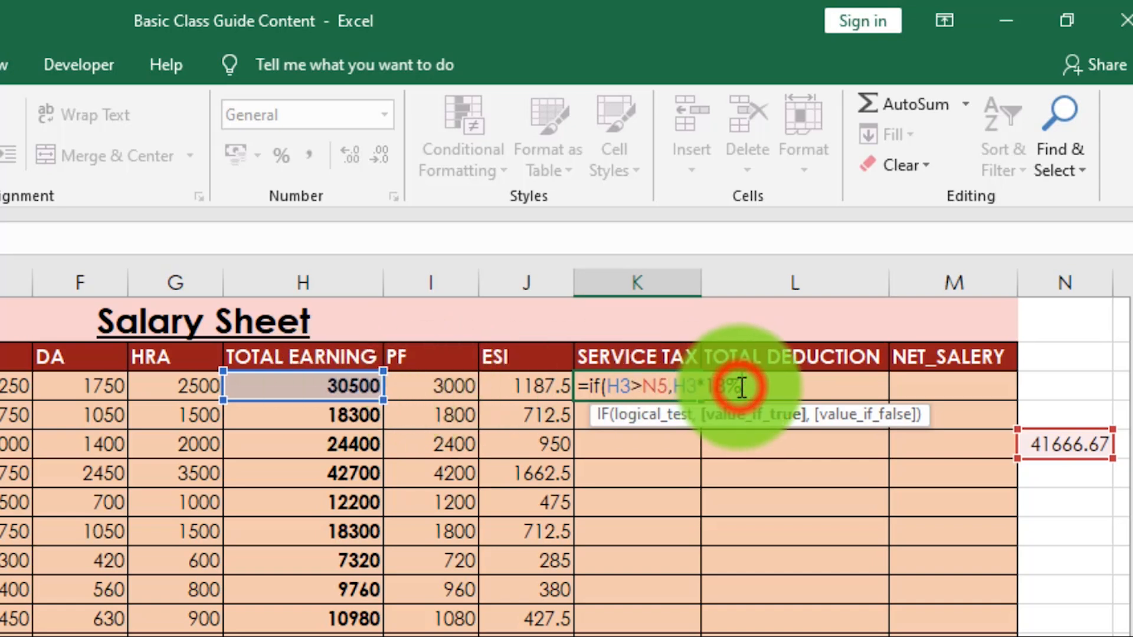
pyautogui.write(',0')
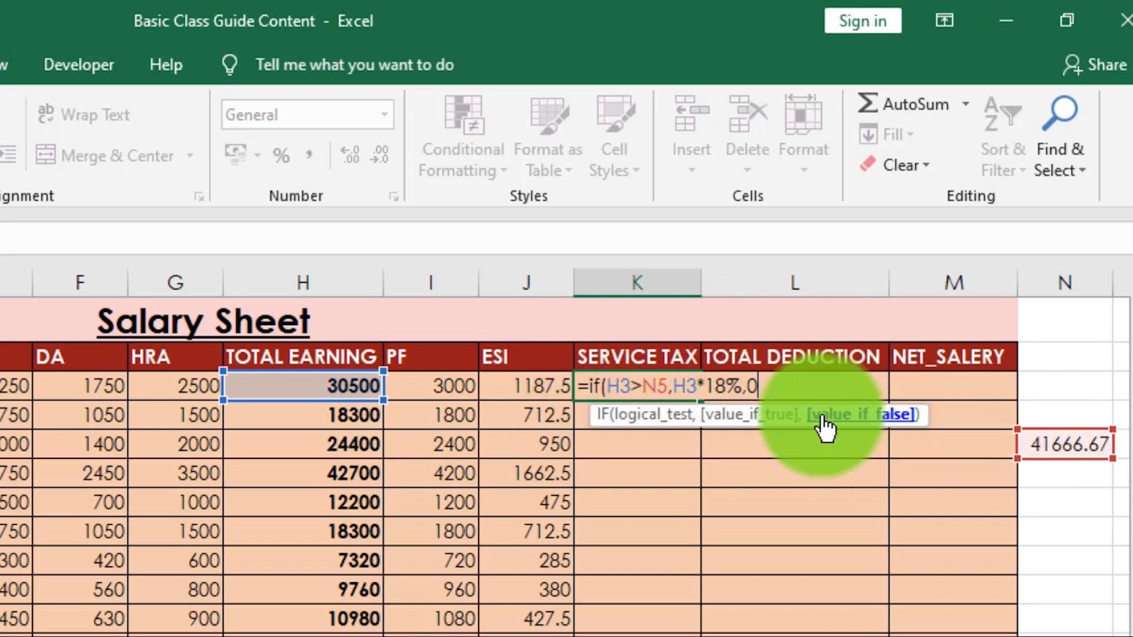
pyautogui.write(')')
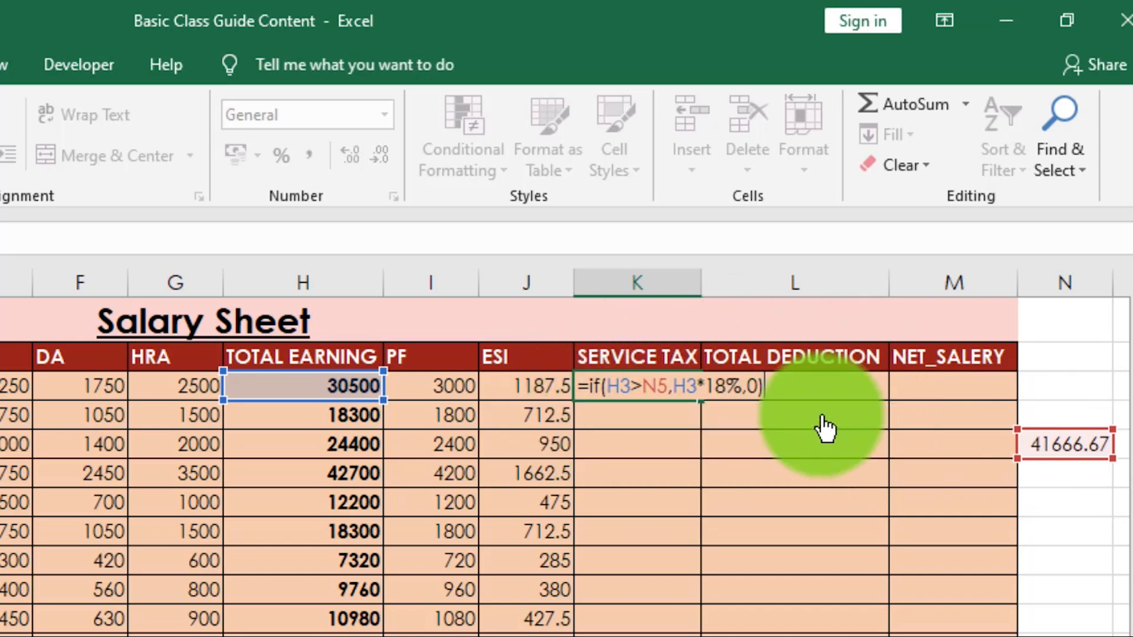
pyautogui.click(649, 387)
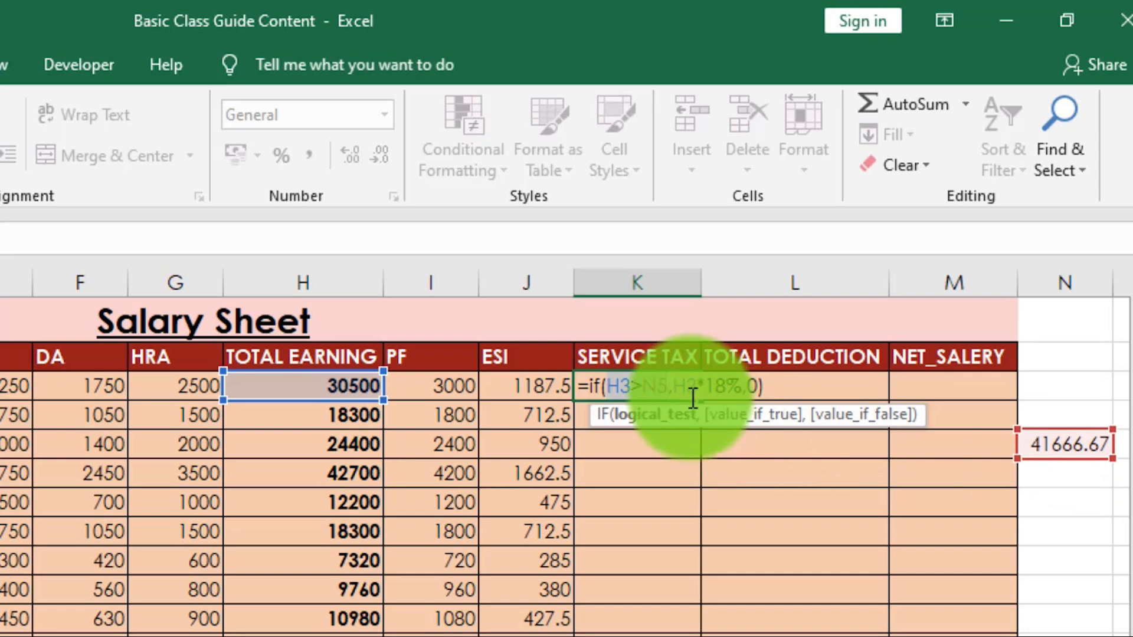
pyautogui.click(734, 414)
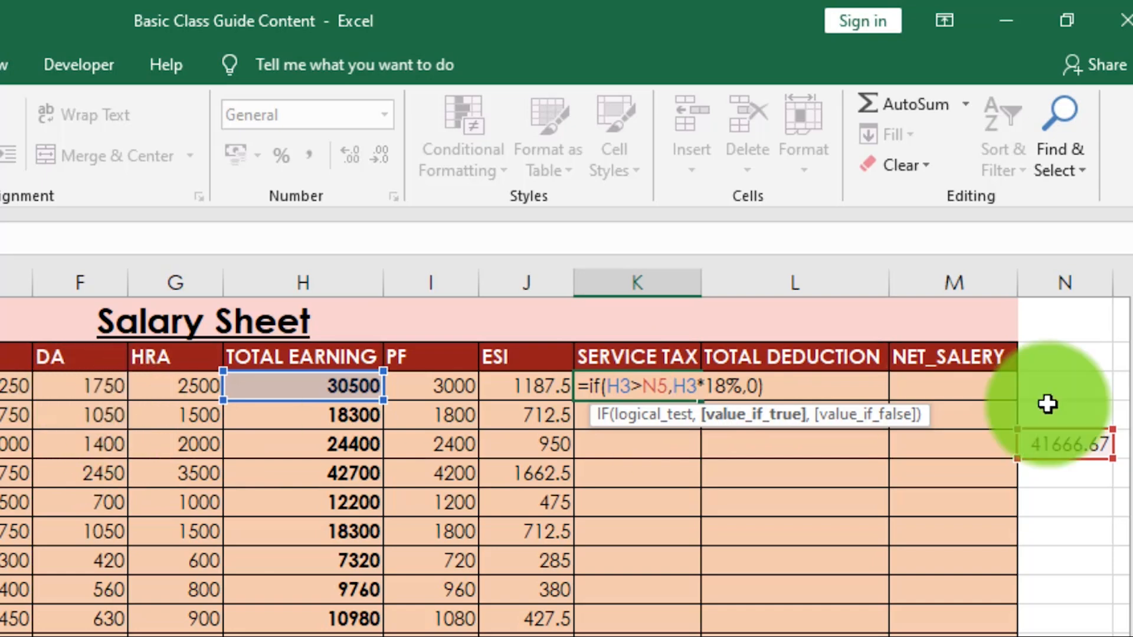
pyautogui.click(685, 384)
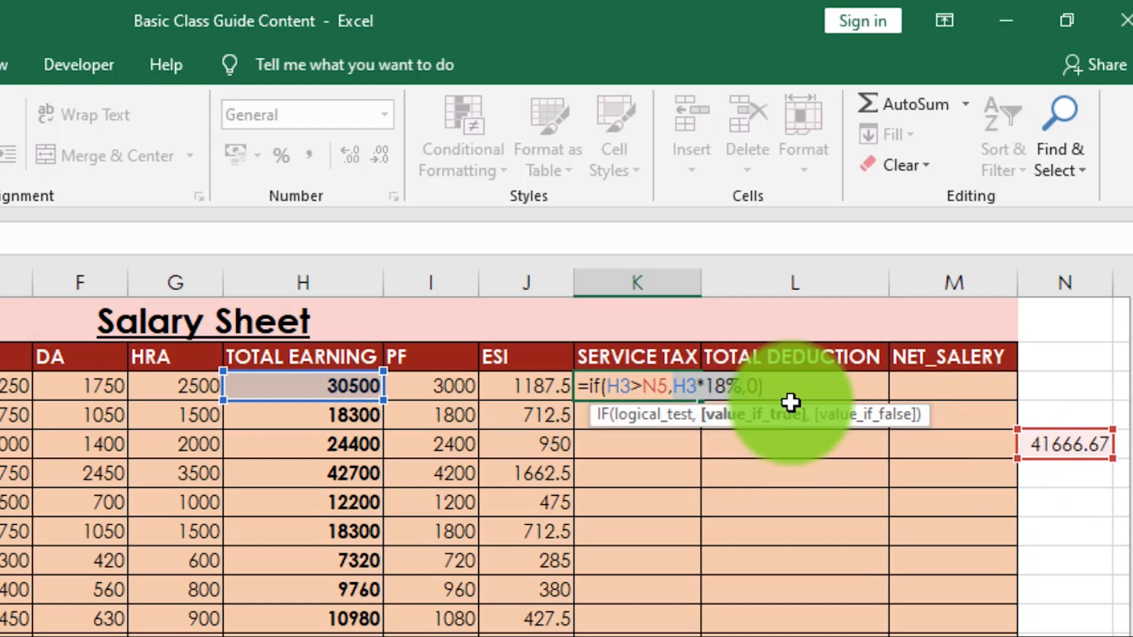
pyautogui.click(850, 414)
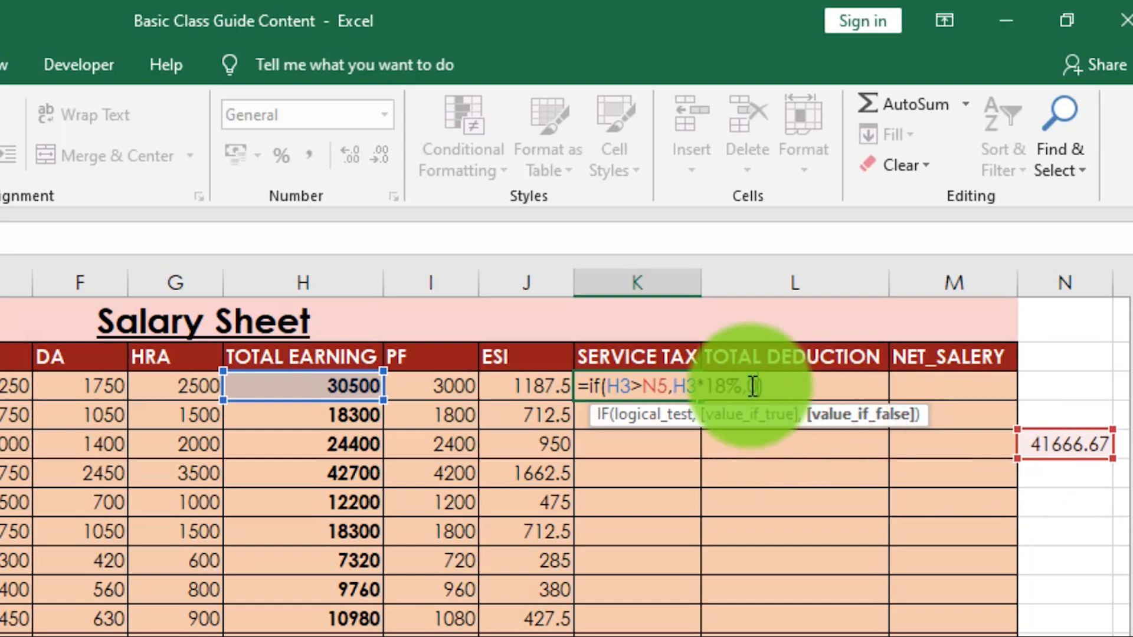
pyautogui.press('Return')
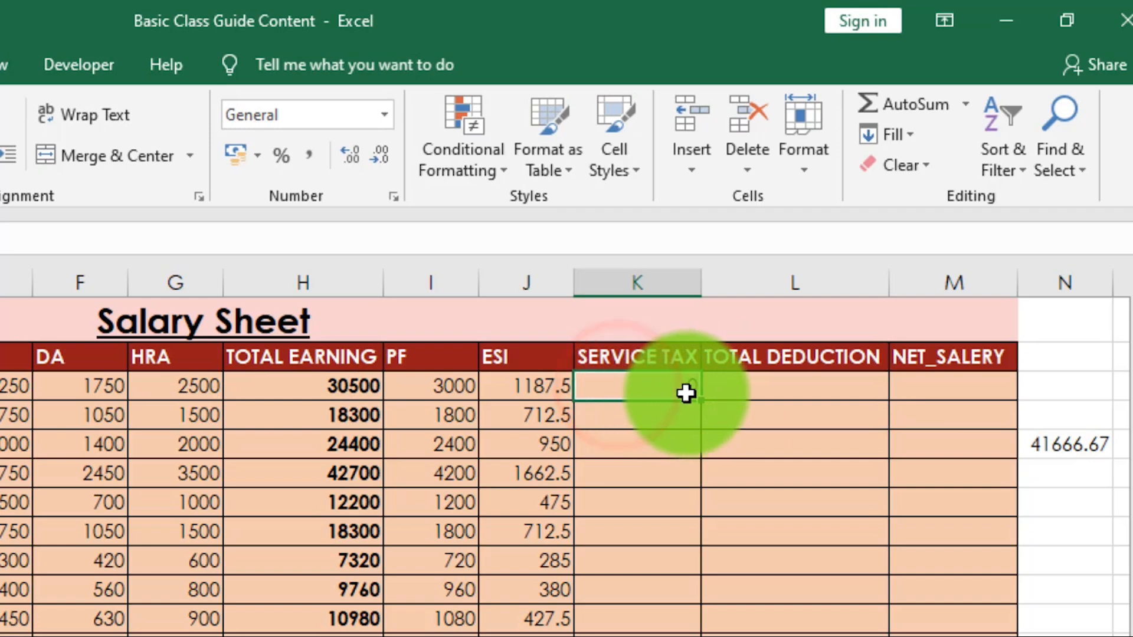
# Try to fill the service tax formula from K3 down to K12, compare it with the threshold, and clear the filled cells below K3.
pyautogui.click(310, 390)
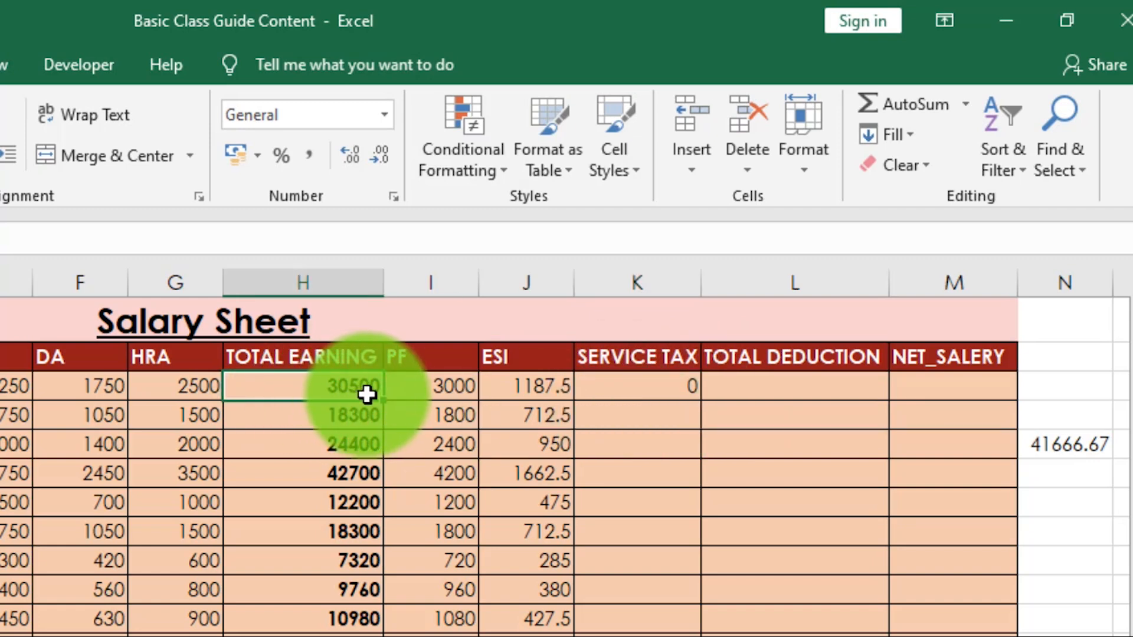
pyautogui.click(1055, 444)
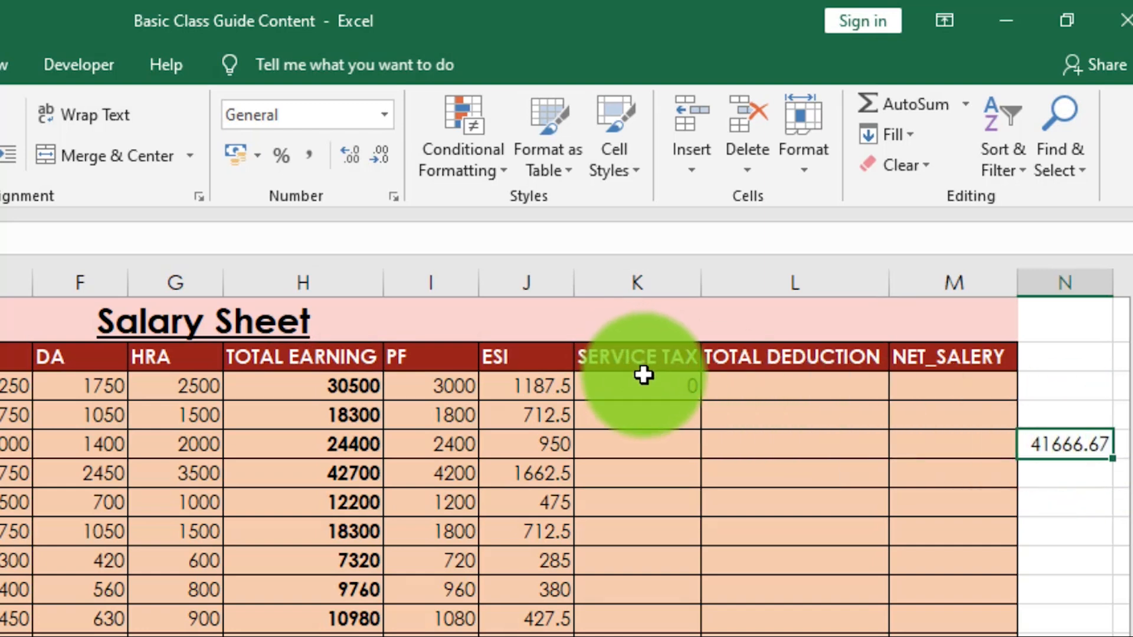
pyautogui.click(663, 386)
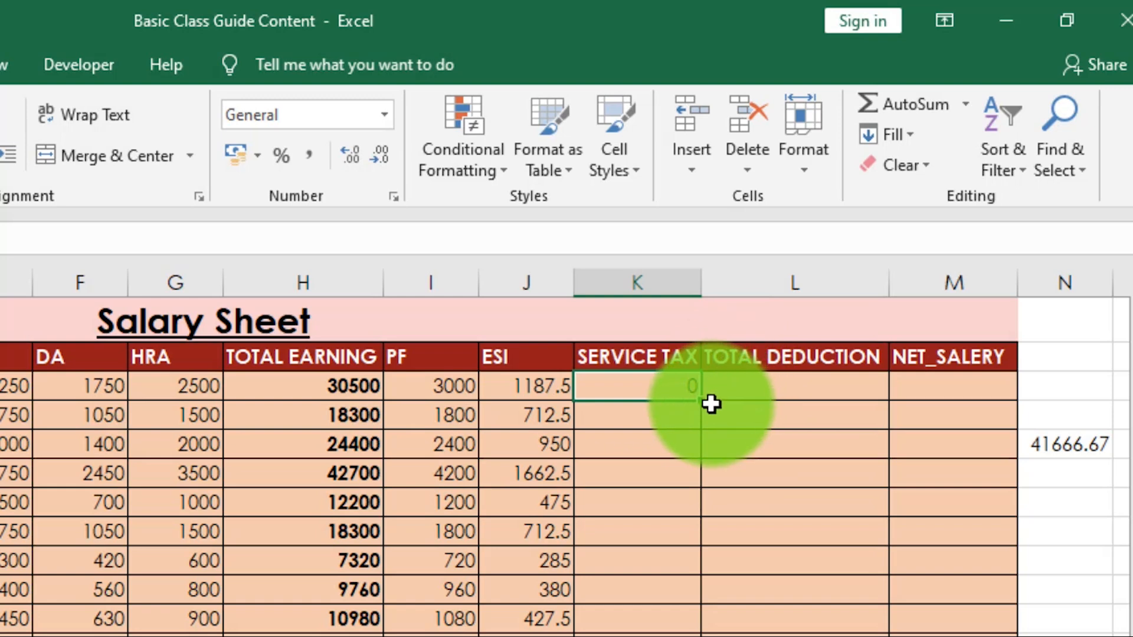
pyautogui.moveTo(702, 405); pyautogui.dragTo(701, 625)
pyautogui.click(345, 416)
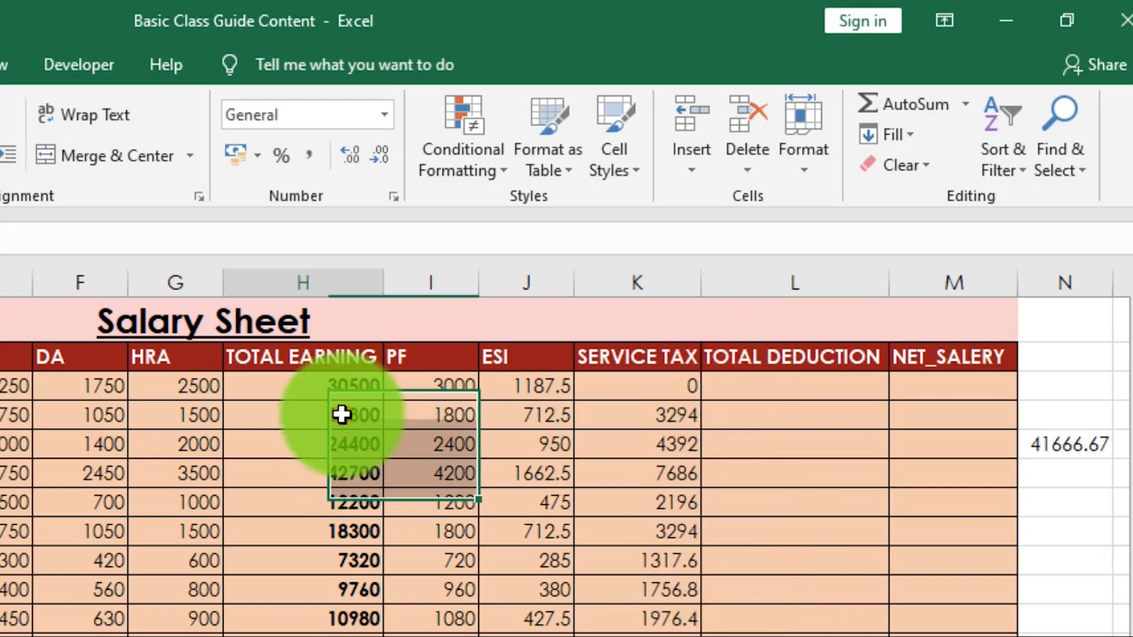
pyautogui.click(649, 425)
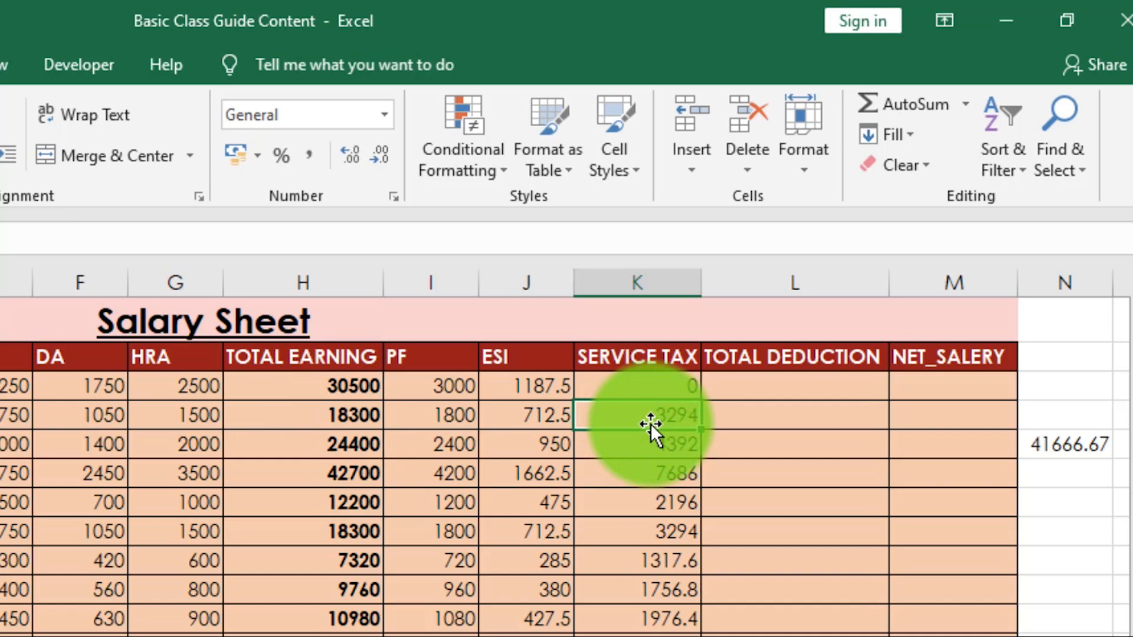
pyautogui.click(1086, 448)
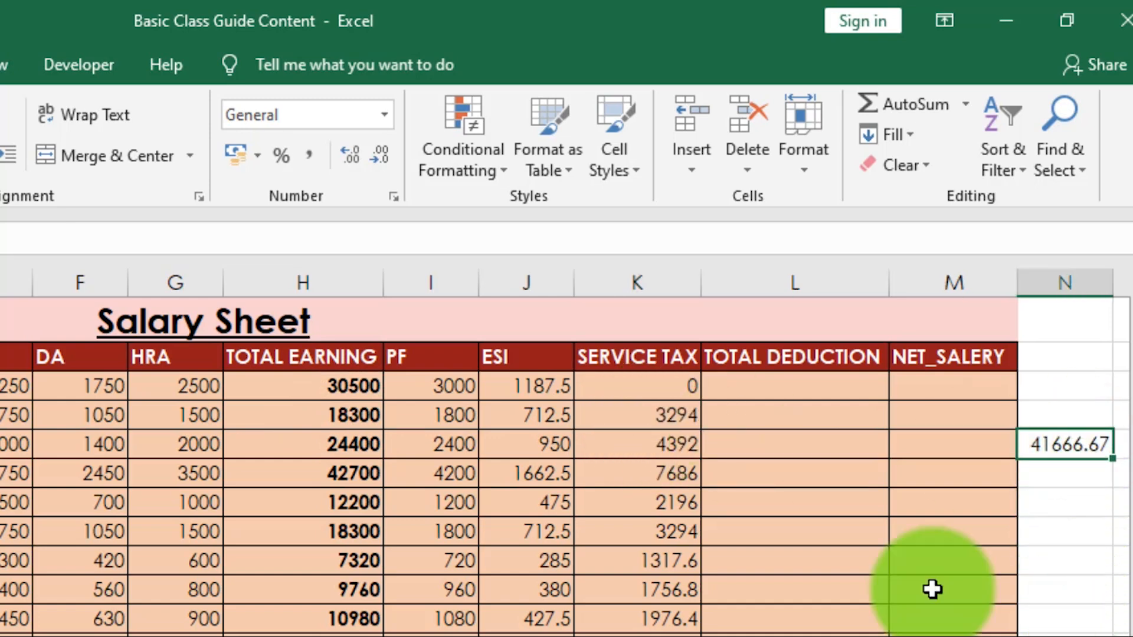
pyautogui.click(665, 390)
pyautogui.moveTo(670, 418); pyautogui.dragTo(646, 631)
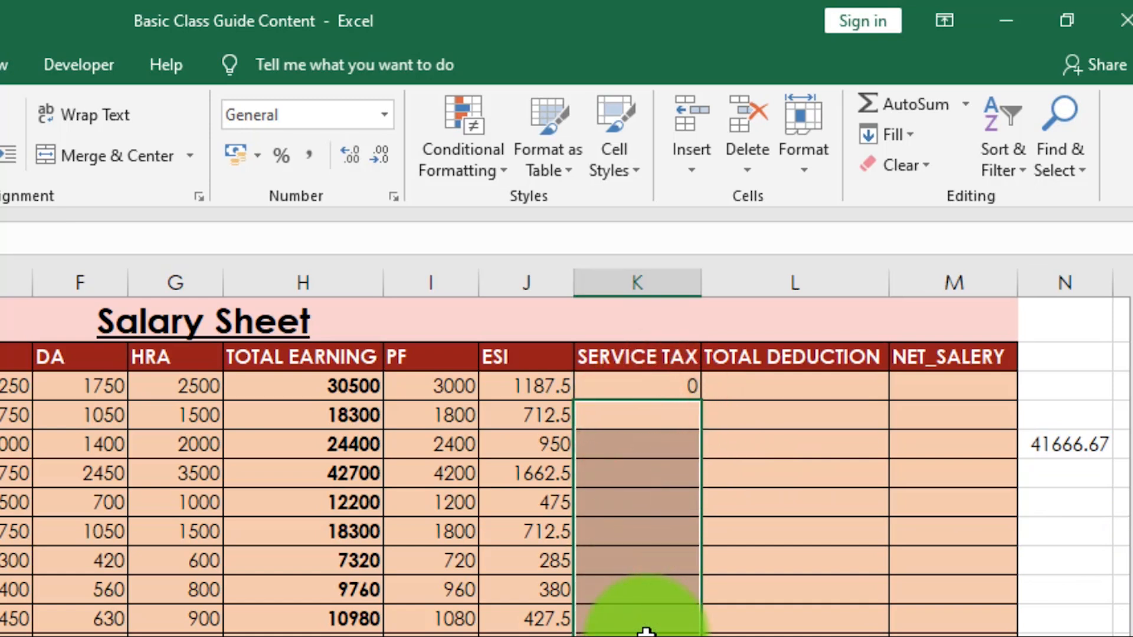
# Make the threshold reference in K3's service tax formula absolute as $N$5 and fill the formula down to K12.
pyautogui.click(659, 390)
pyautogui.press('F2')
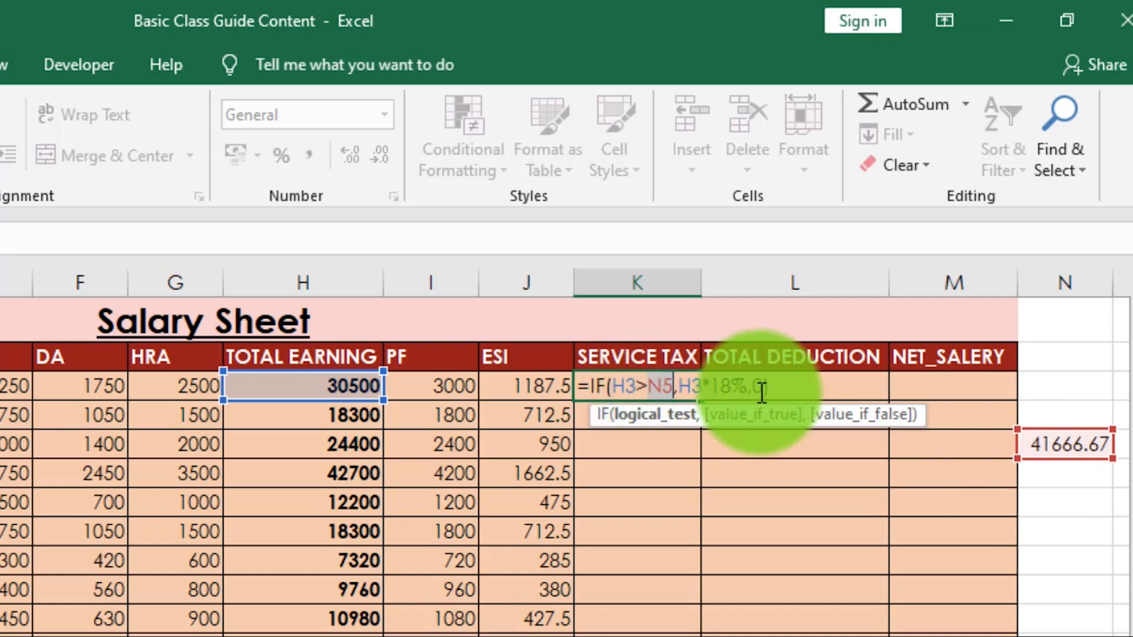
pyautogui.press('F4')
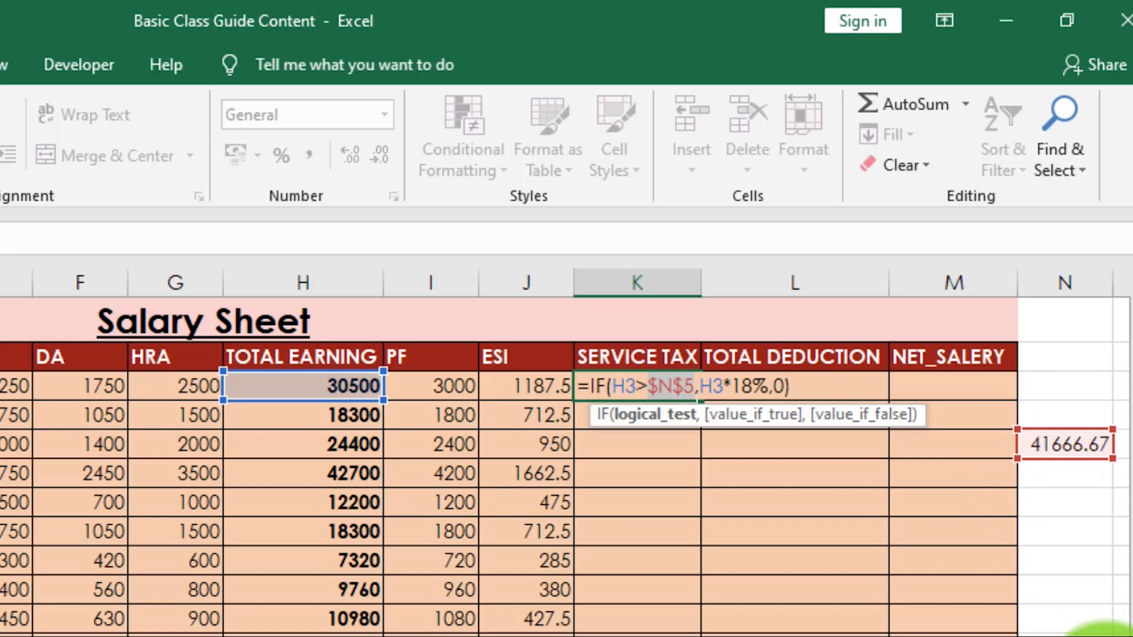
pyautogui.doubleClick(702, 387)
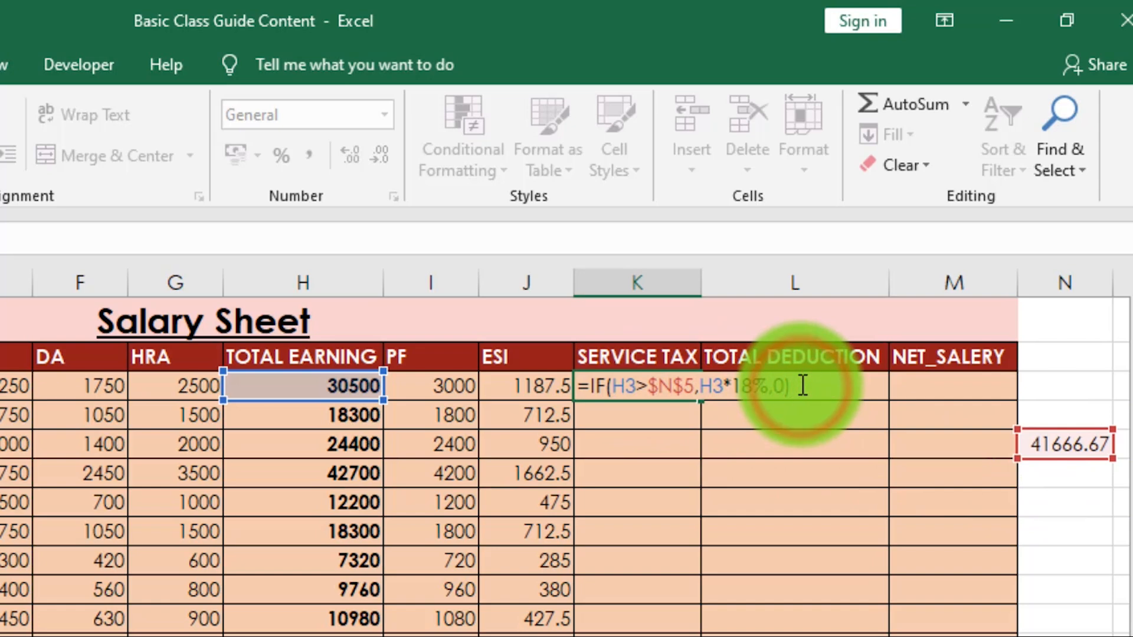
pyautogui.press('Return')
pyautogui.click(665, 387)
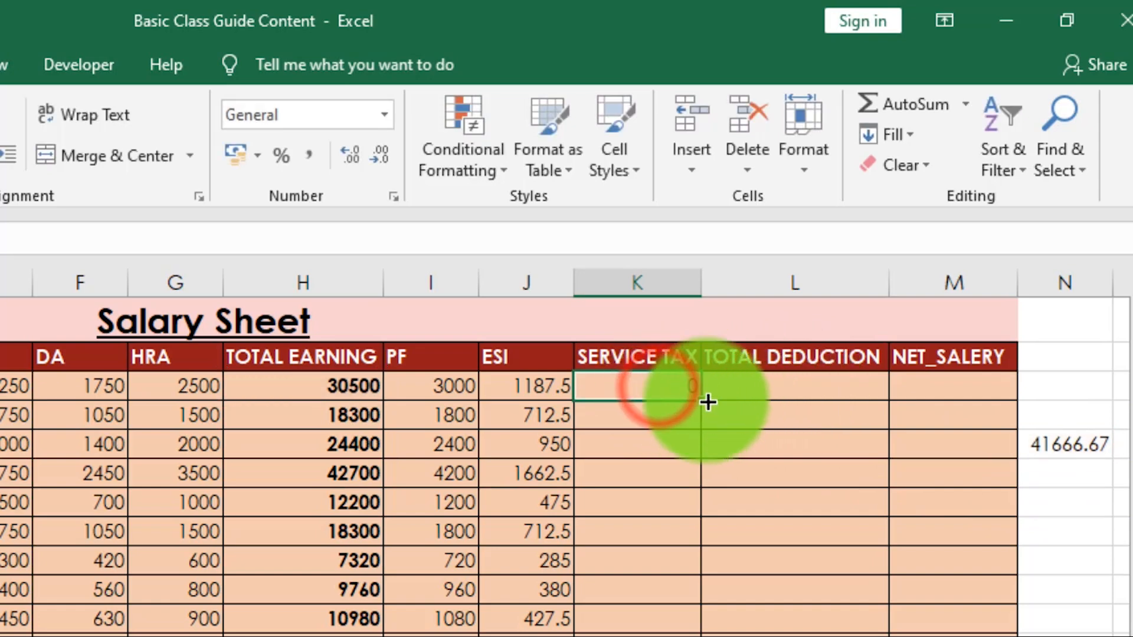
pyautogui.moveTo(701, 402); pyautogui.dragTo(716, 621)
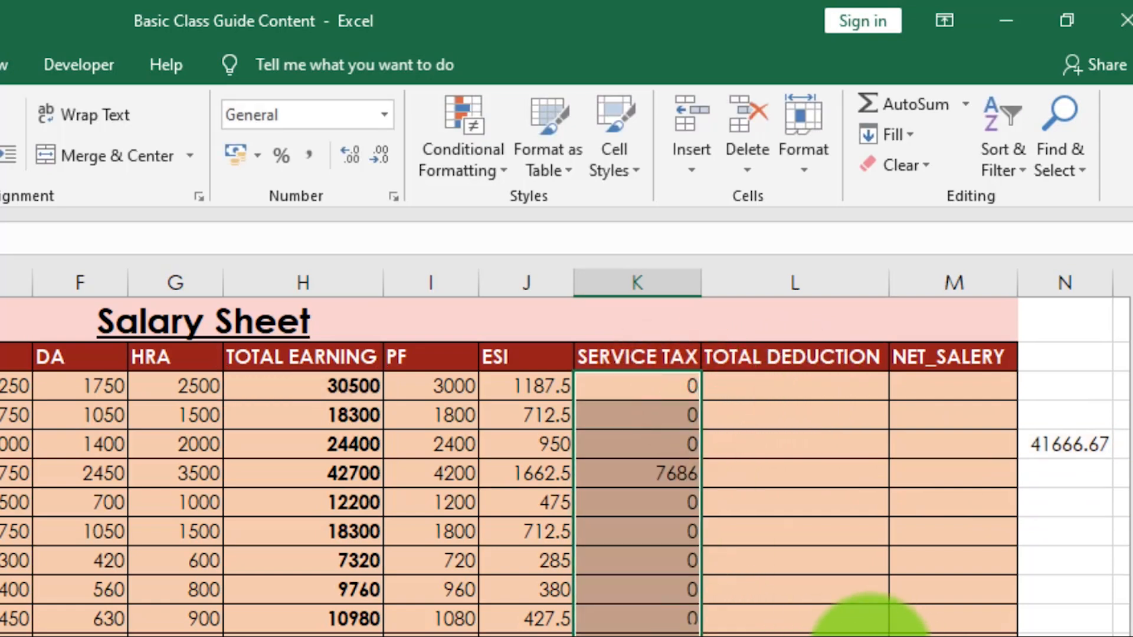
# Check the service tax in K6 against the total earning in H6 and the threshold in N5.
pyautogui.click(632, 477)
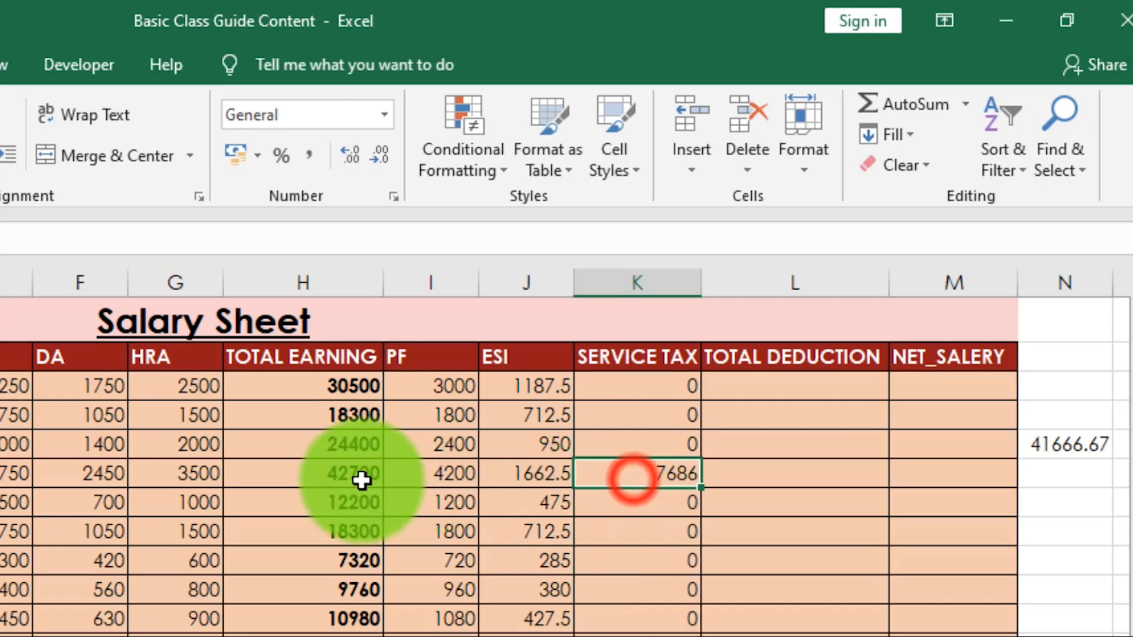
pyautogui.click(313, 476)
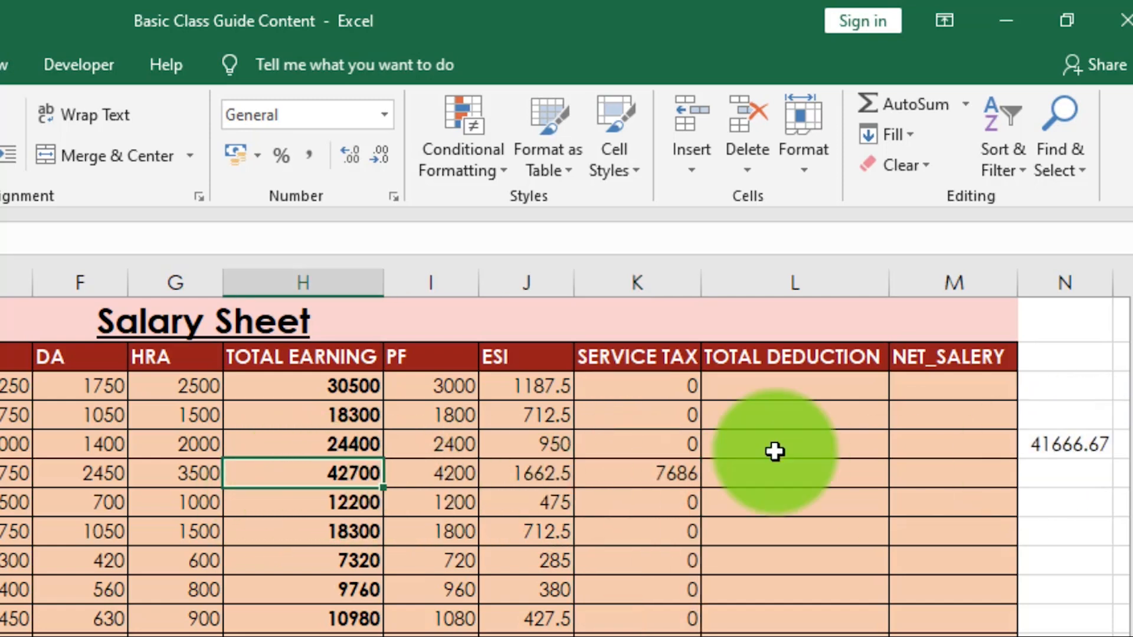
pyautogui.click(1053, 447)
pyautogui.click(348, 476)
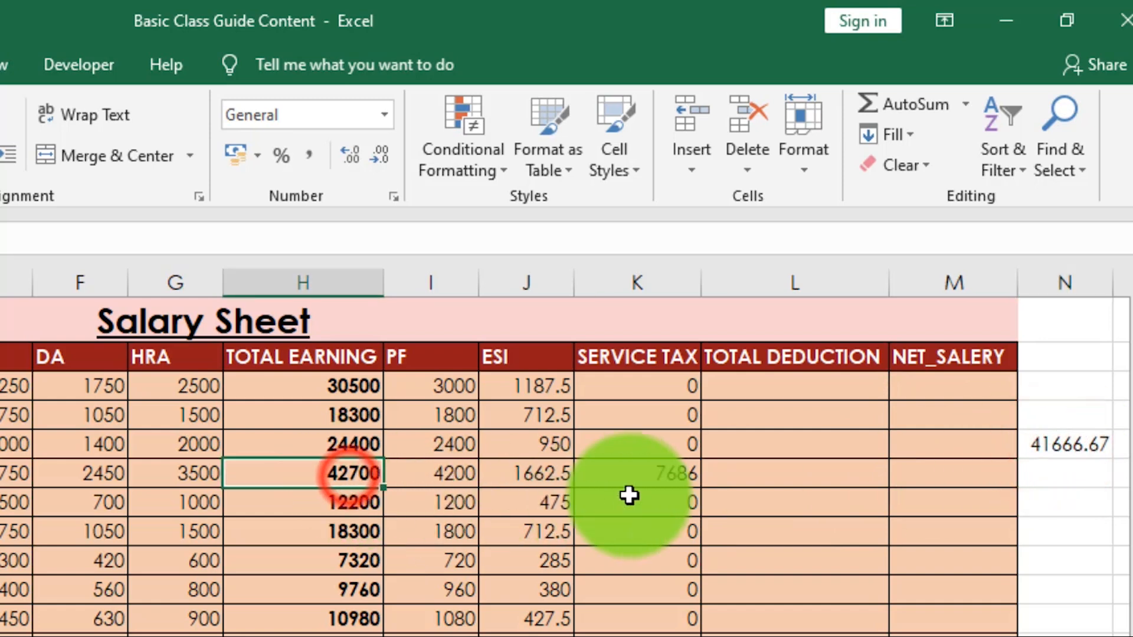
pyautogui.click(663, 475)
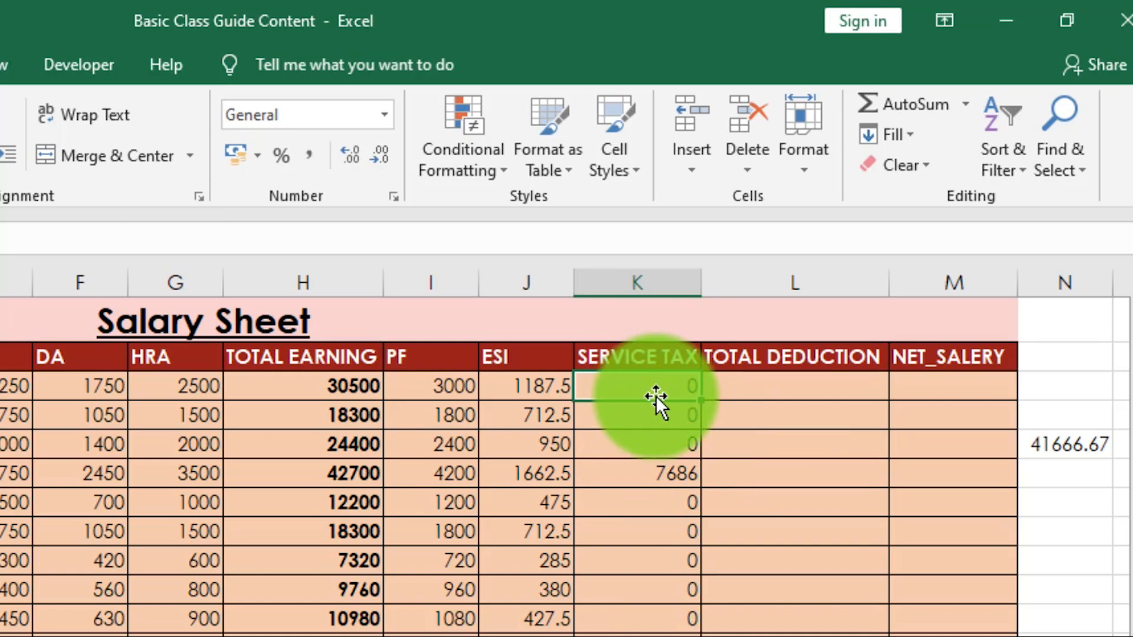
# Calculate total deduction in L3 with =SUM(I3:K3) and fill the formula down to L12, with the values in bold.
pyautogui.click(779, 388)
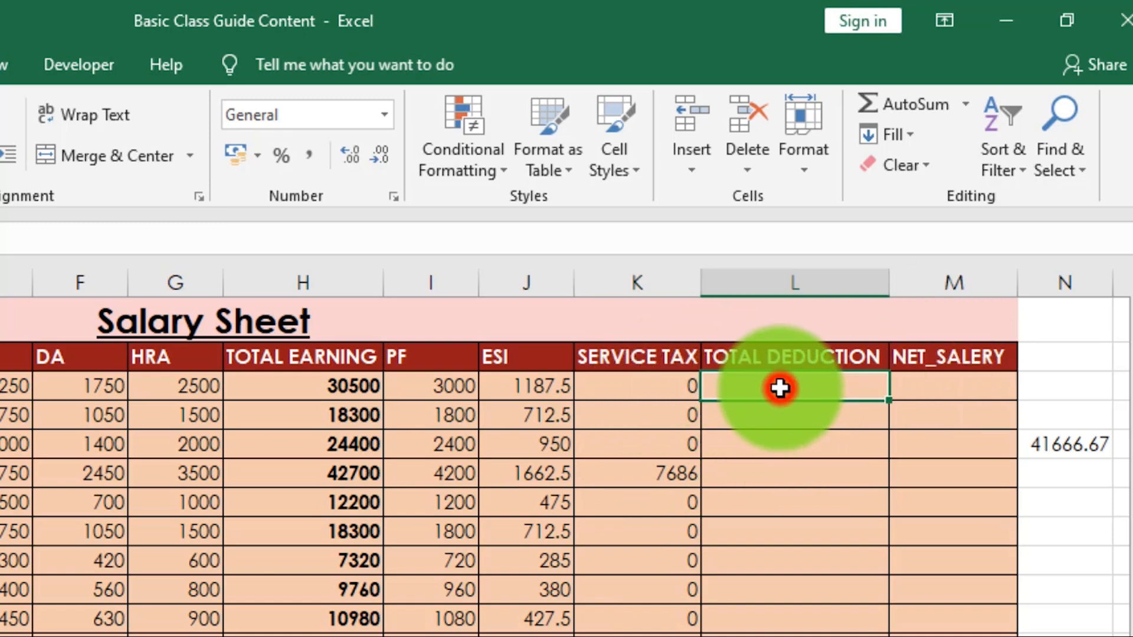
pyautogui.write('=')
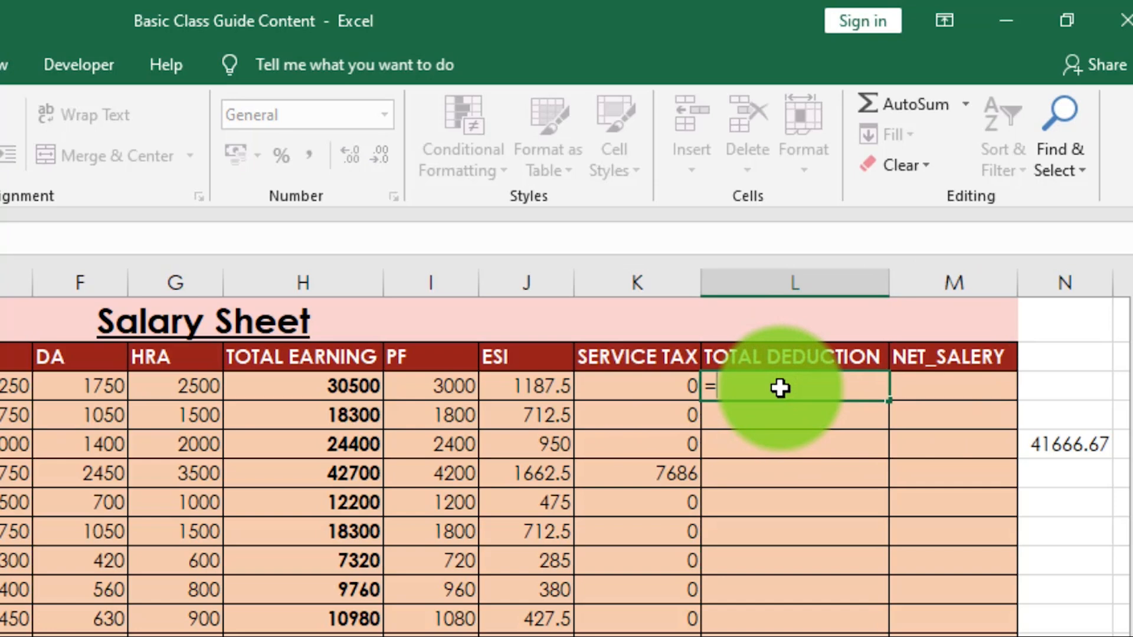
pyautogui.write('sum')
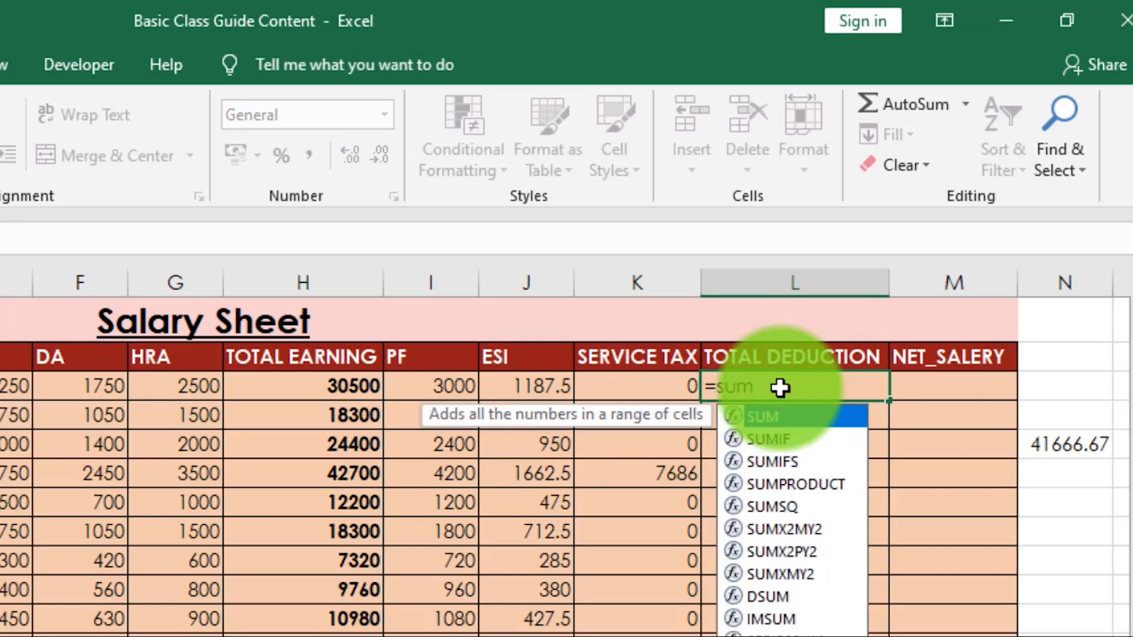
pyautogui.write('(')
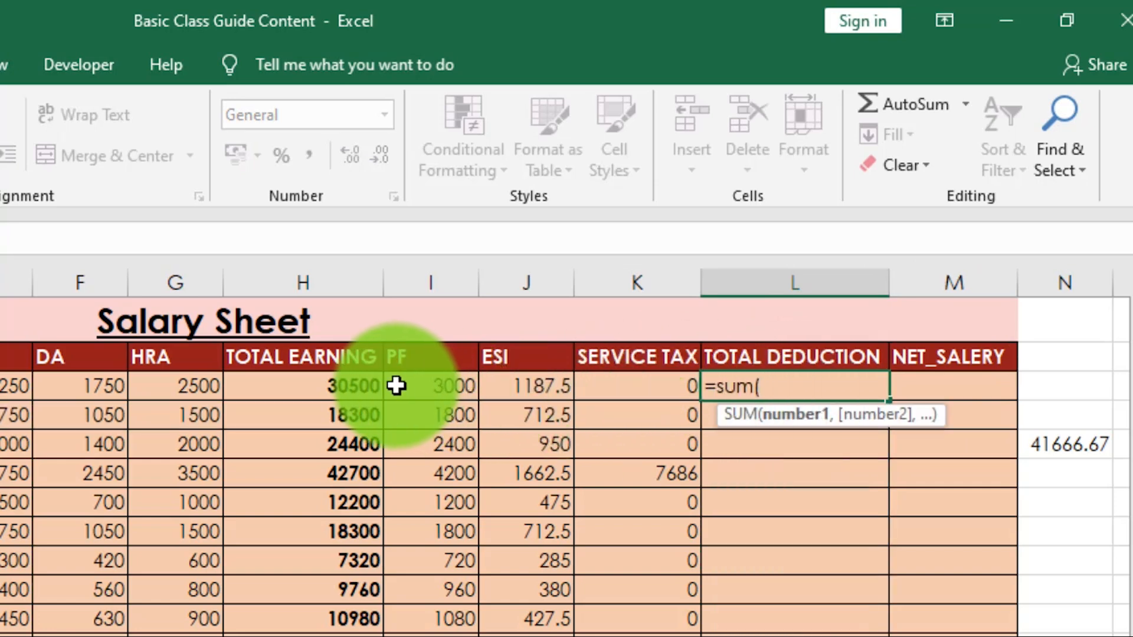
pyautogui.moveTo(401, 387); pyautogui.dragTo(630, 389)
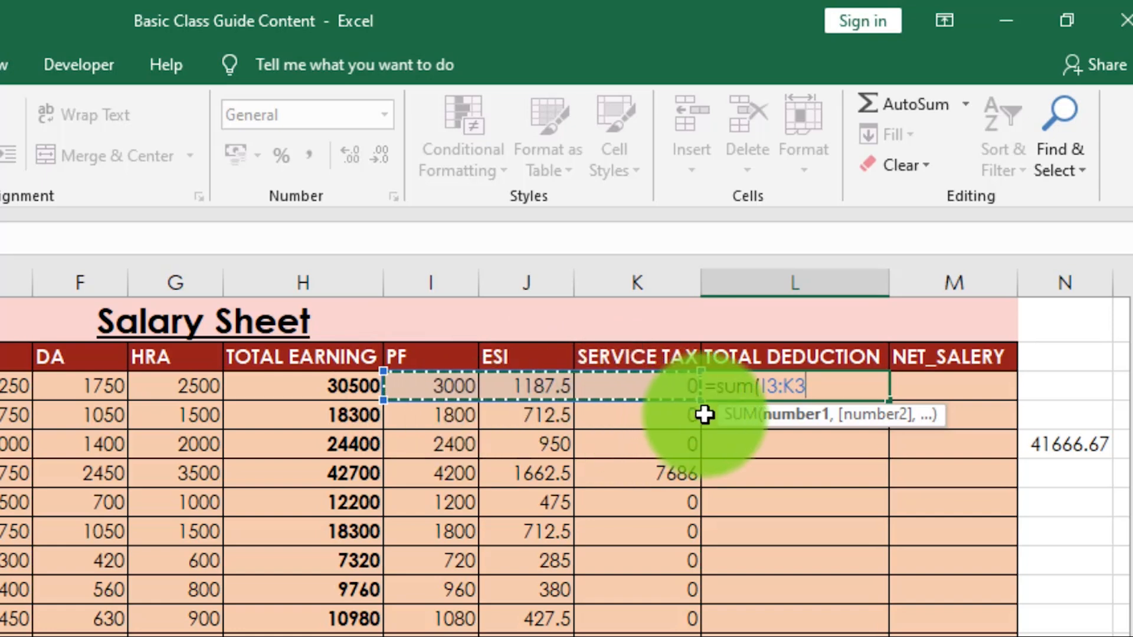
pyautogui.write(')')
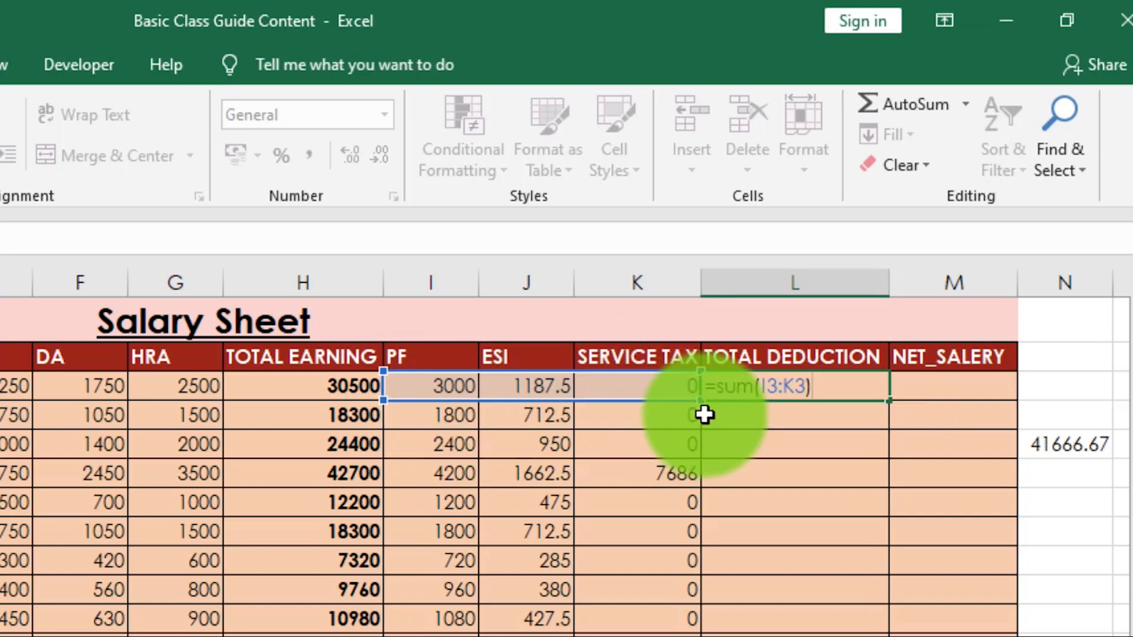
pyautogui.press('Return')
pyautogui.click(790, 384)
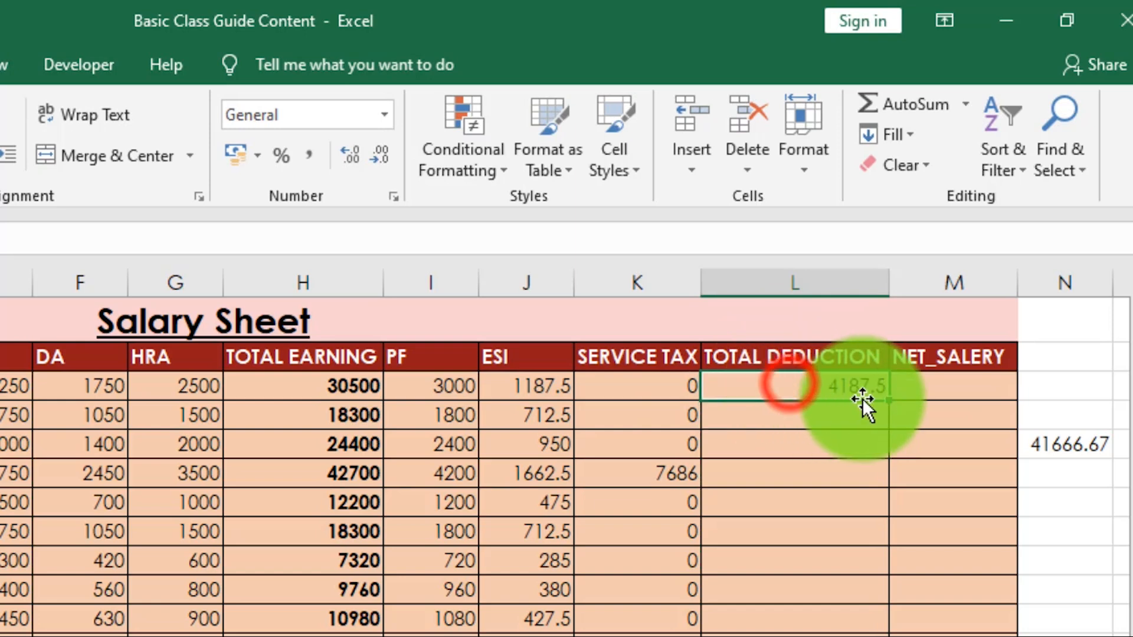
pyautogui.moveTo(889, 400); pyautogui.dragTo(861, 625)
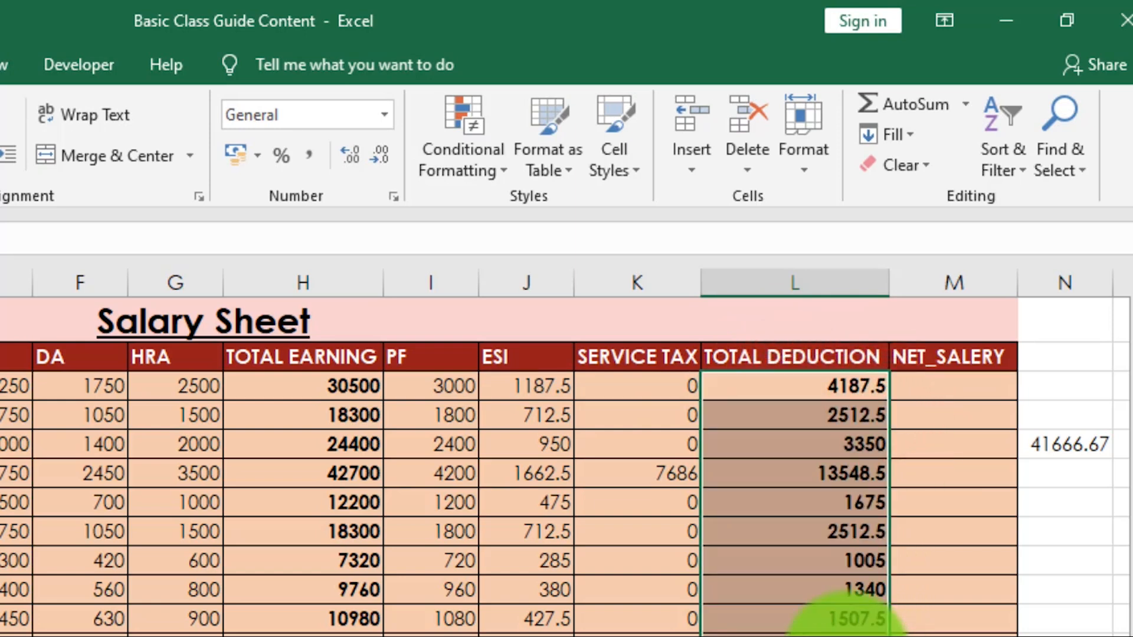
# Calculate net salary in M3 with =H3-L3, subtracting total deduction from total earning.
pyautogui.click(946, 386)
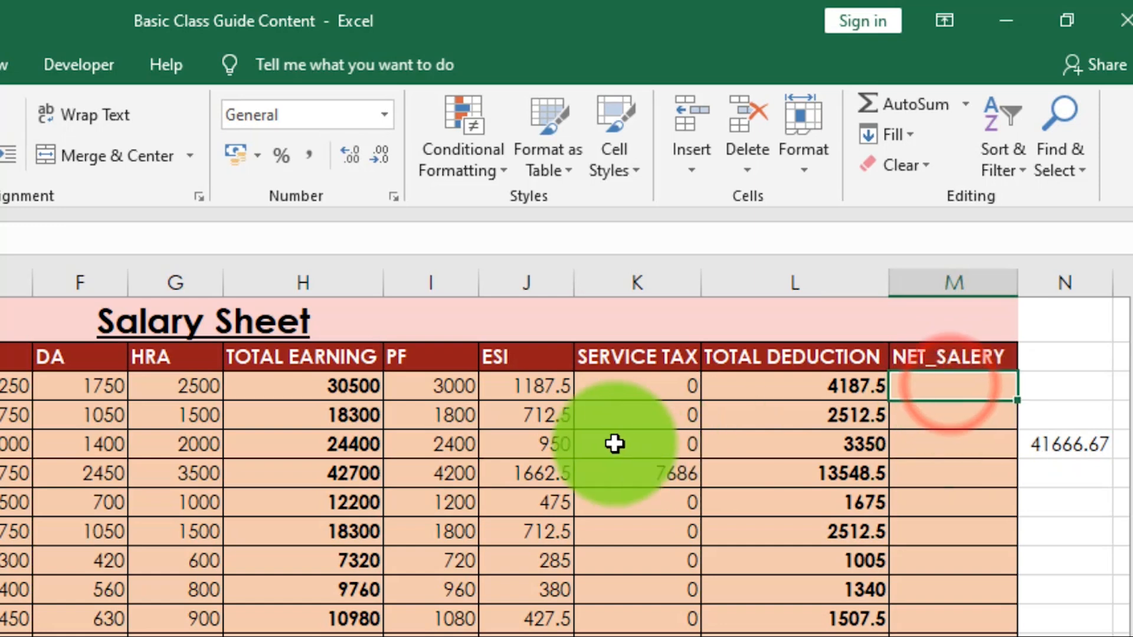
pyautogui.moveTo(342, 386); pyautogui.dragTo(341, 627)
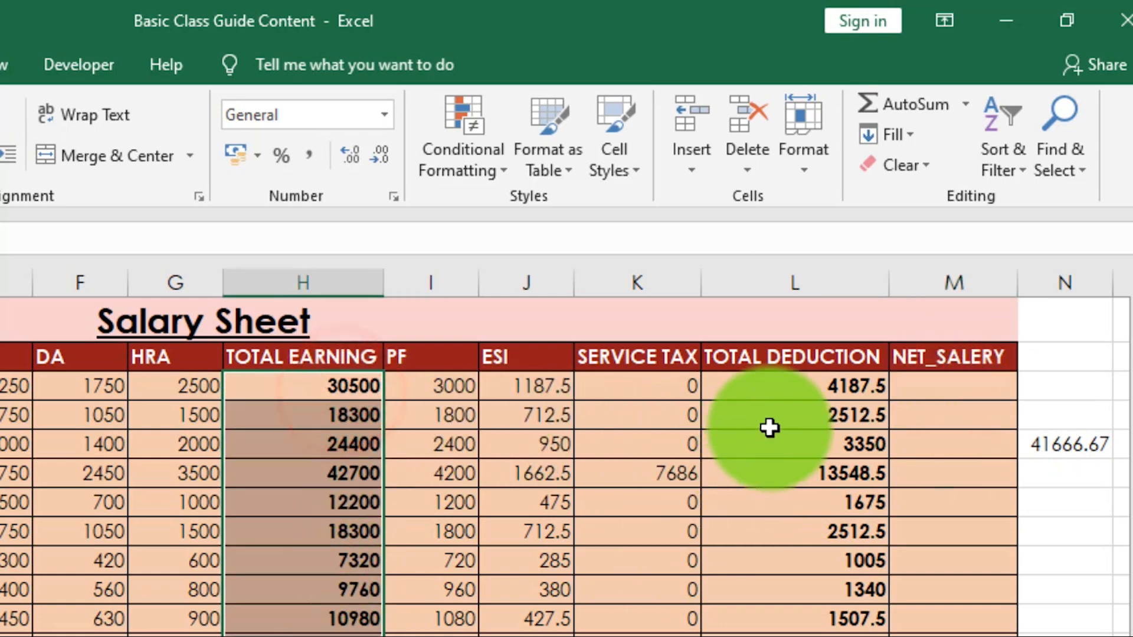
pyautogui.moveTo(772, 385); pyautogui.dragTo(799, 620)
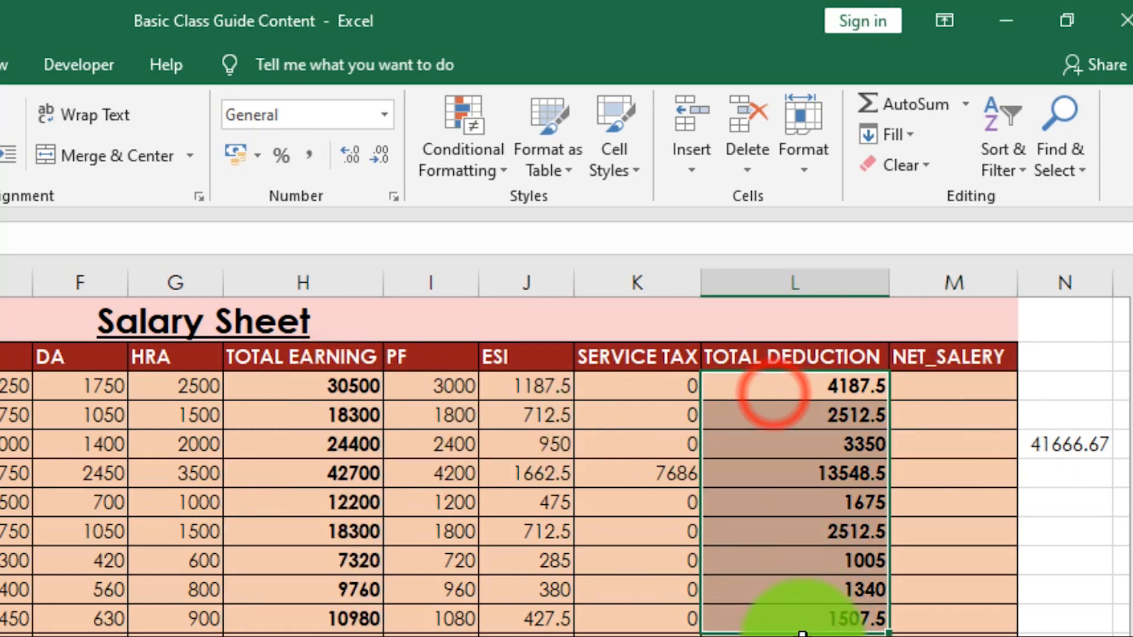
pyautogui.click(953, 391)
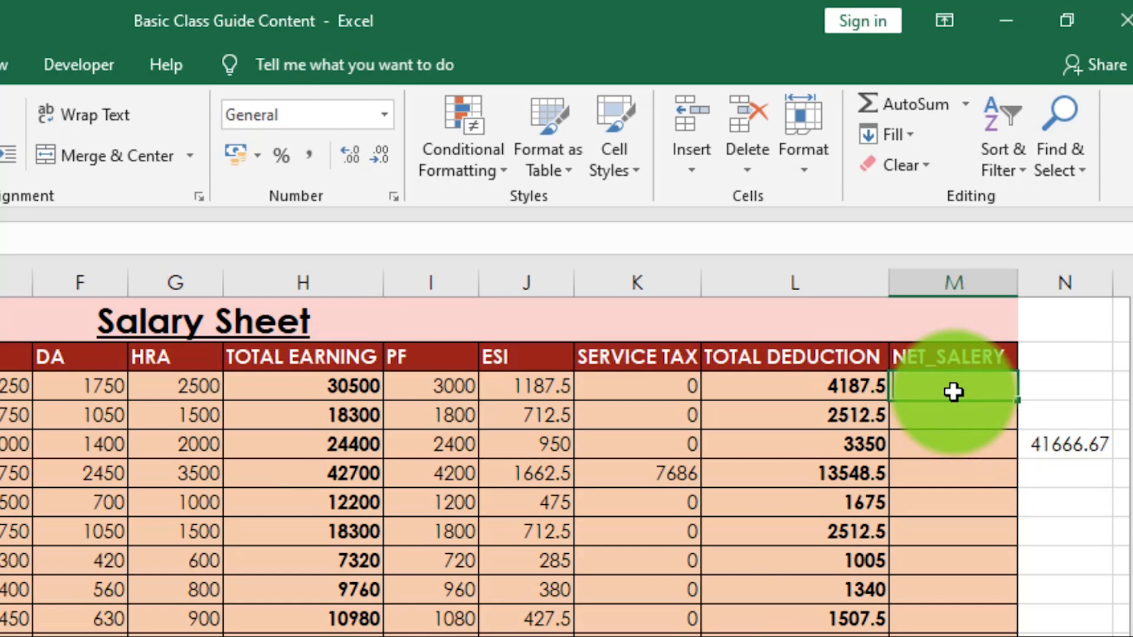
pyautogui.write('=')
pyautogui.click(325, 389)
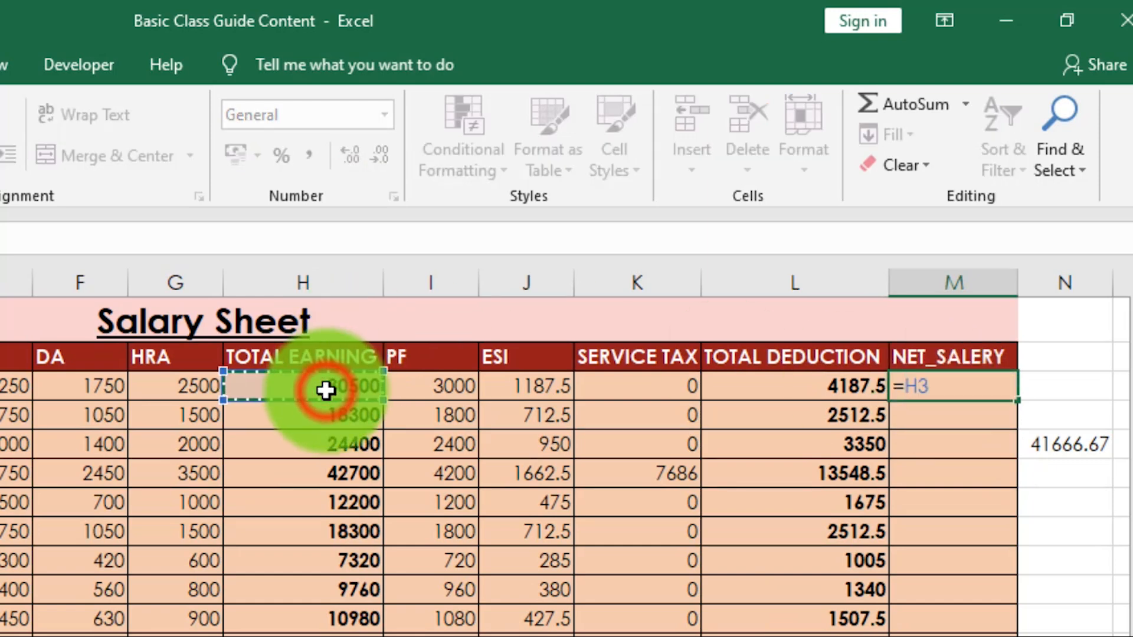
pyautogui.write('-')
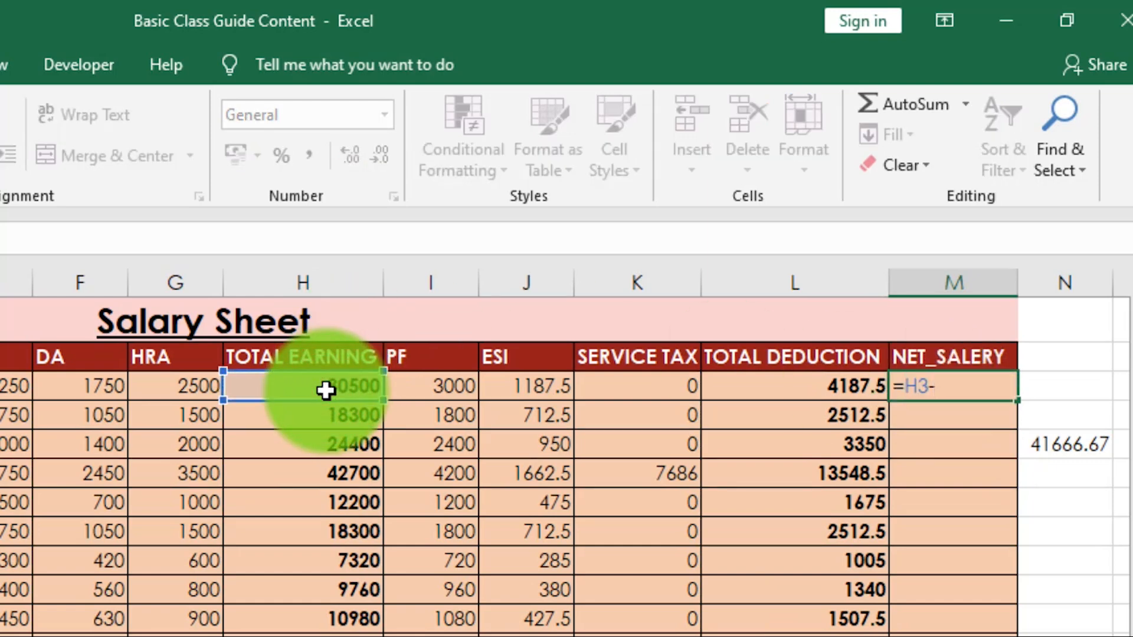
pyautogui.click(781, 387)
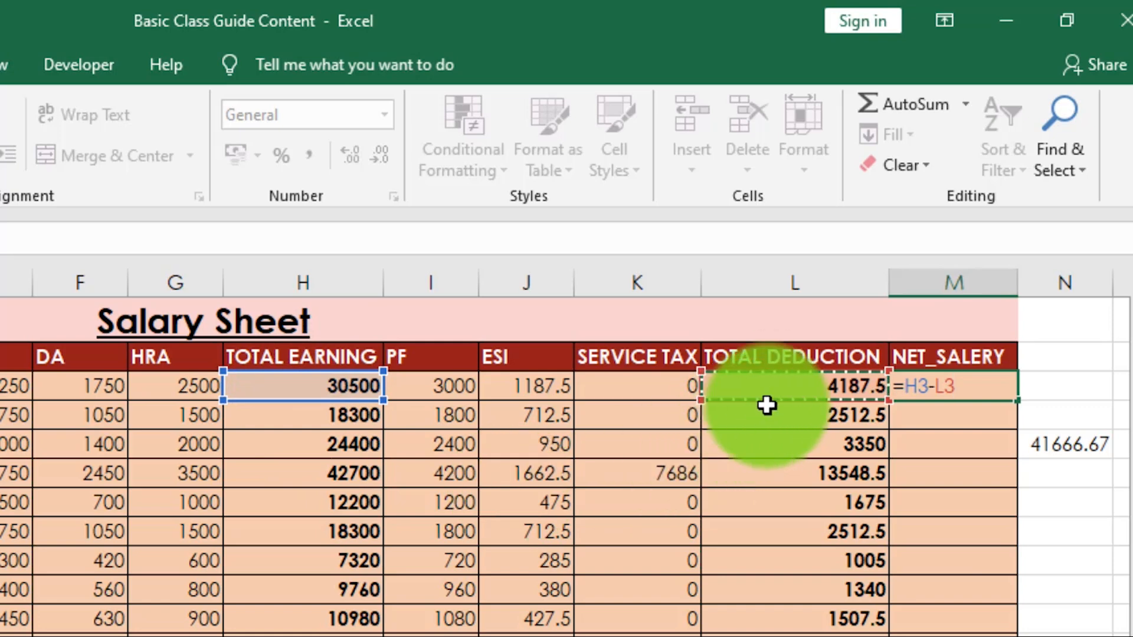
pyautogui.press('Return')
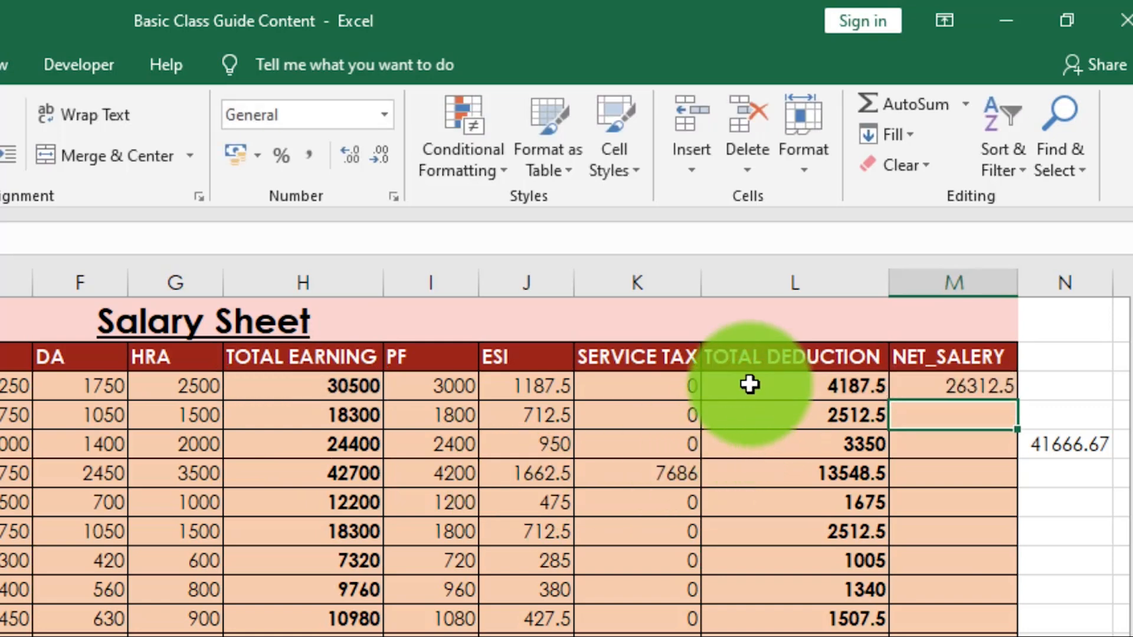
# Fill the net salary formula from M3 down to M12 and make the values bold.
pyautogui.click(950, 387)
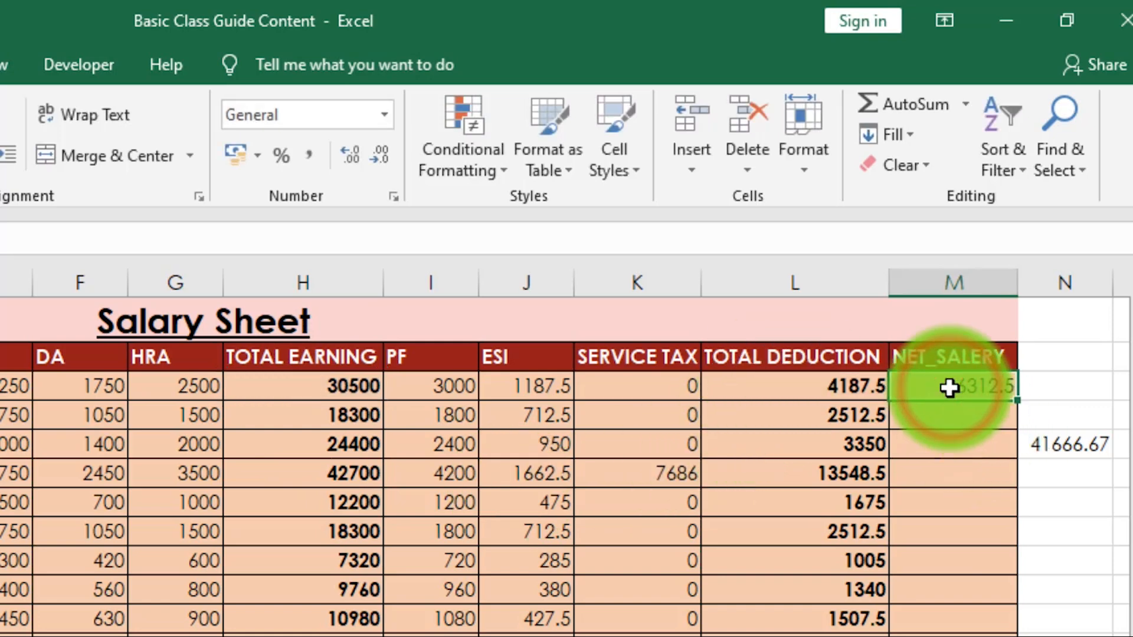
pyautogui.moveTo(1017, 400); pyautogui.dragTo(1013, 596)
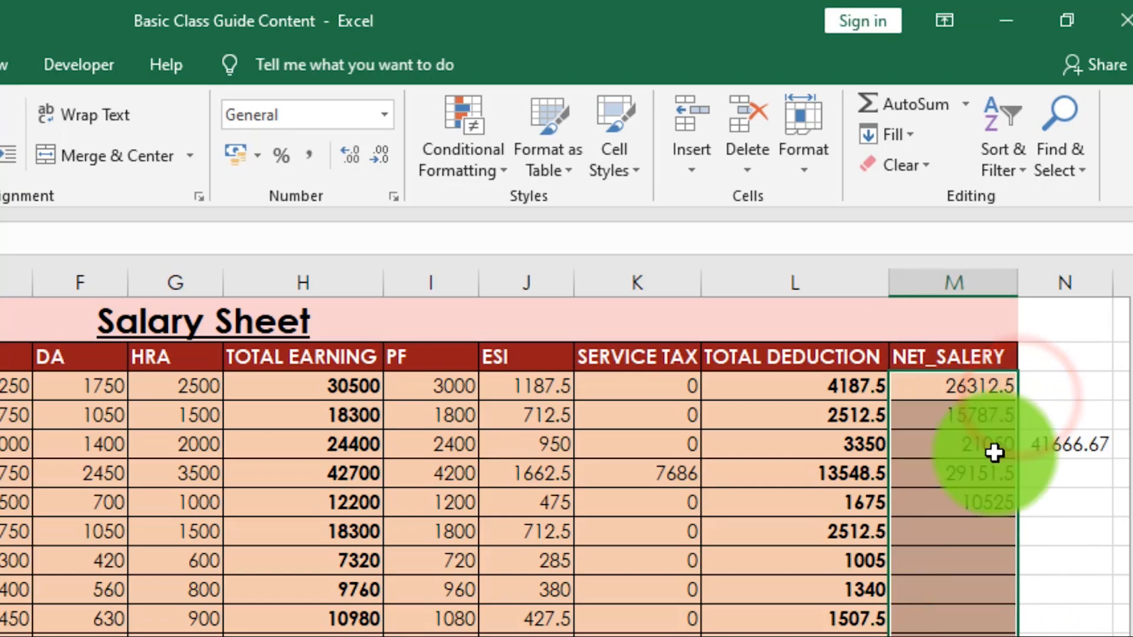
pyautogui.moveTo(954, 382); pyautogui.dragTo(968, 635)
pyautogui.hotkey('ctrl', 'b')
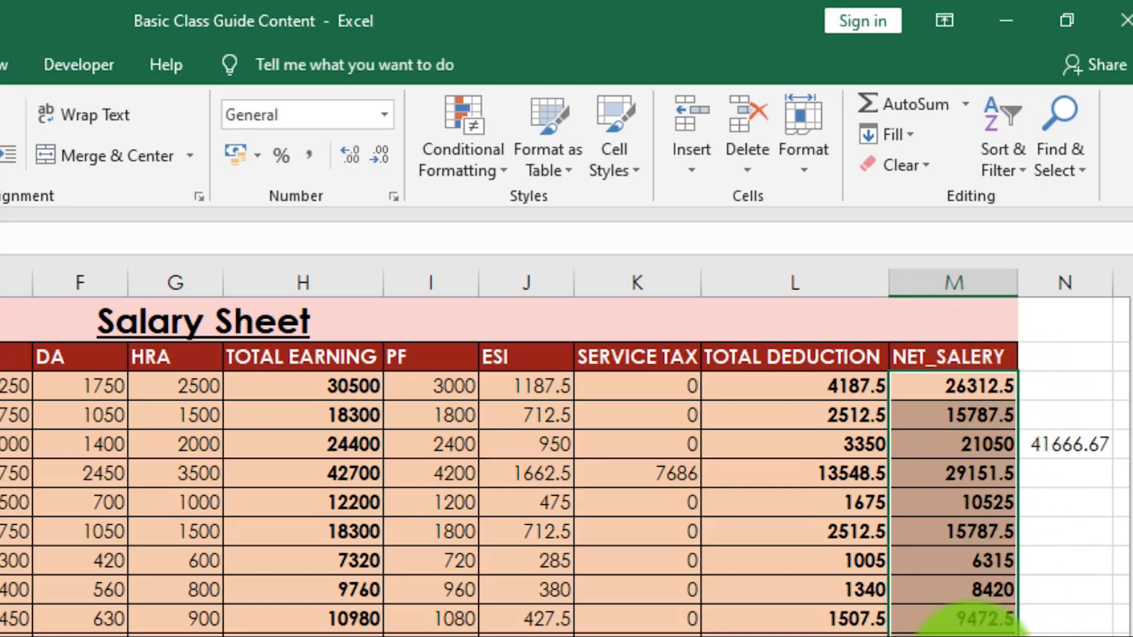
# Review the net salary values in M3:M12 and the whole salary table from EMP_CODE to NET_SALERY.
pyautogui.click(966, 442)
pyautogui.moveTo(933, 390); pyautogui.dragTo(936, 560)
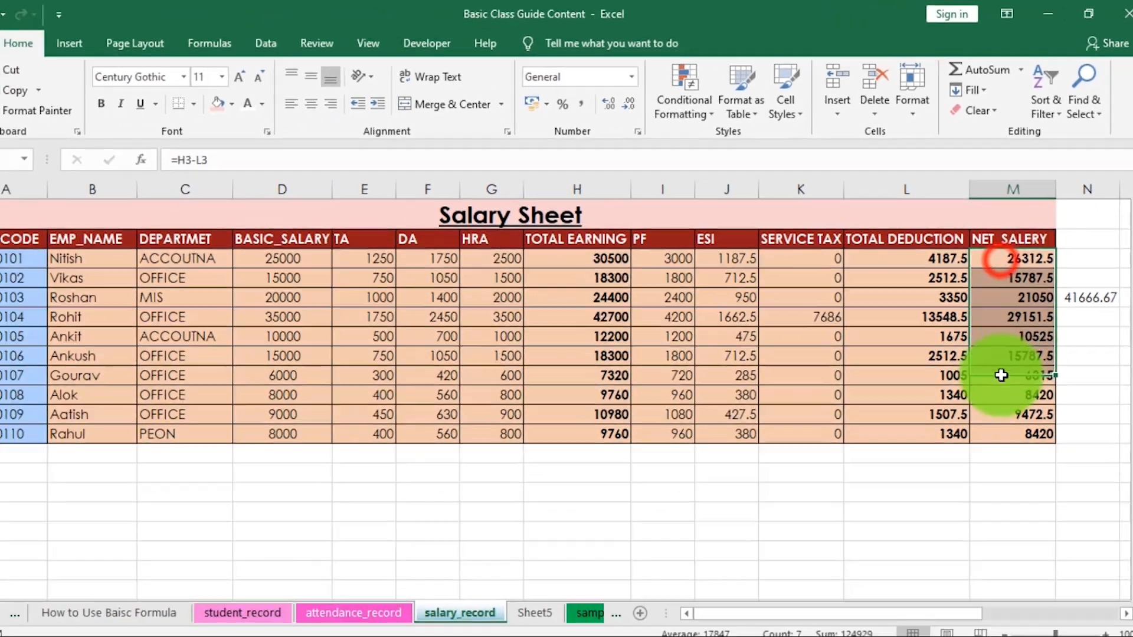
pyautogui.moveTo(1001, 375); pyautogui.dragTo(1079, 437)
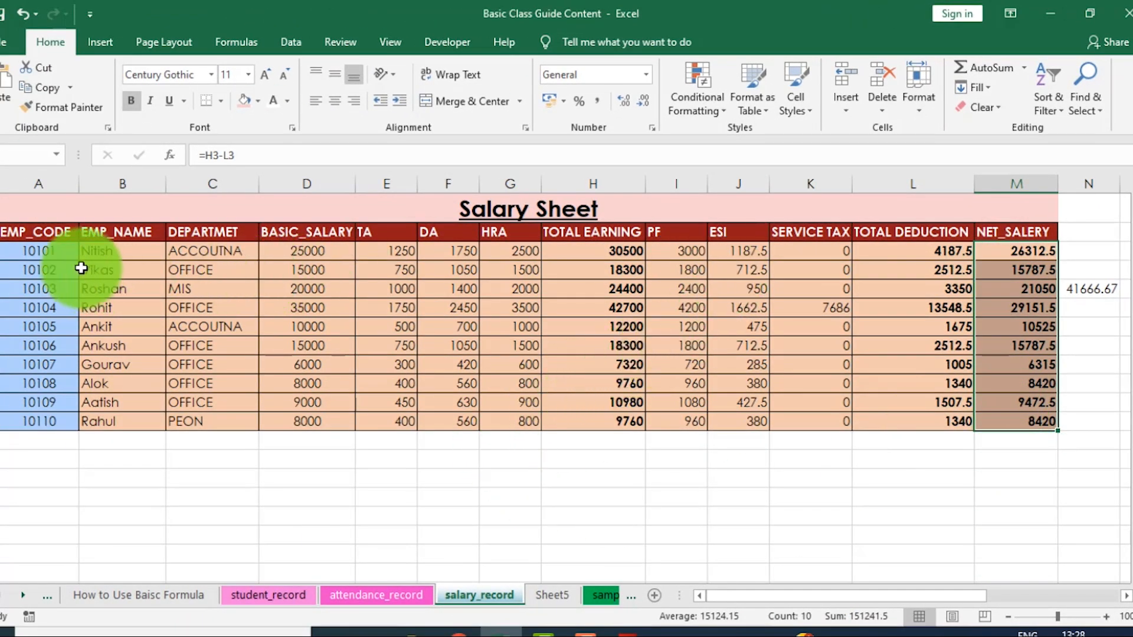
pyautogui.moveTo(43, 236); pyautogui.dragTo(1049, 424)
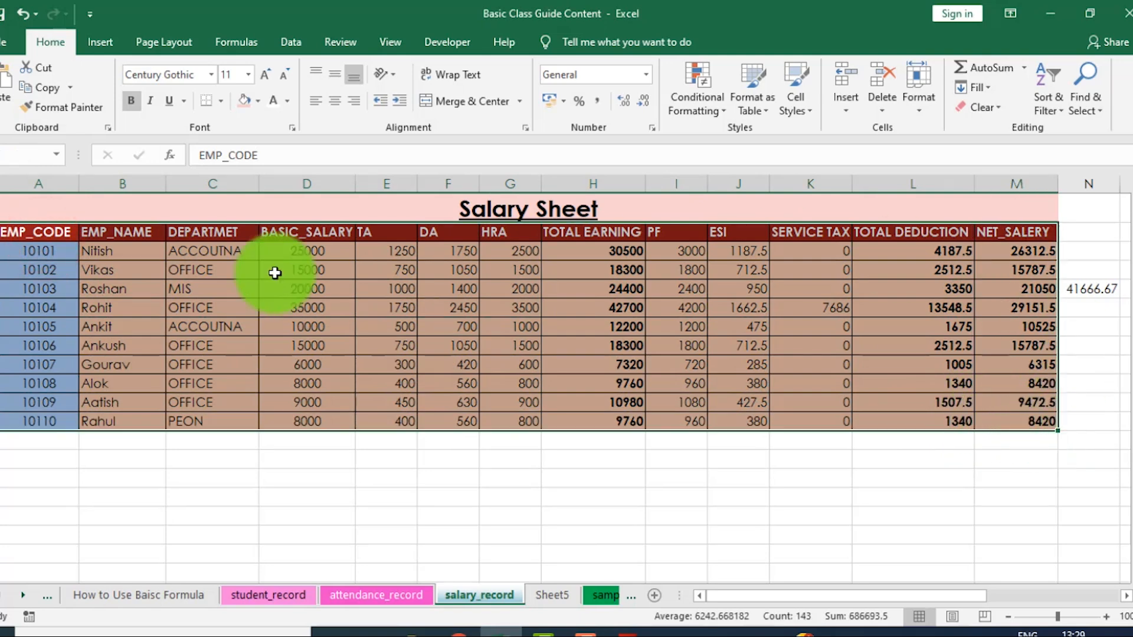